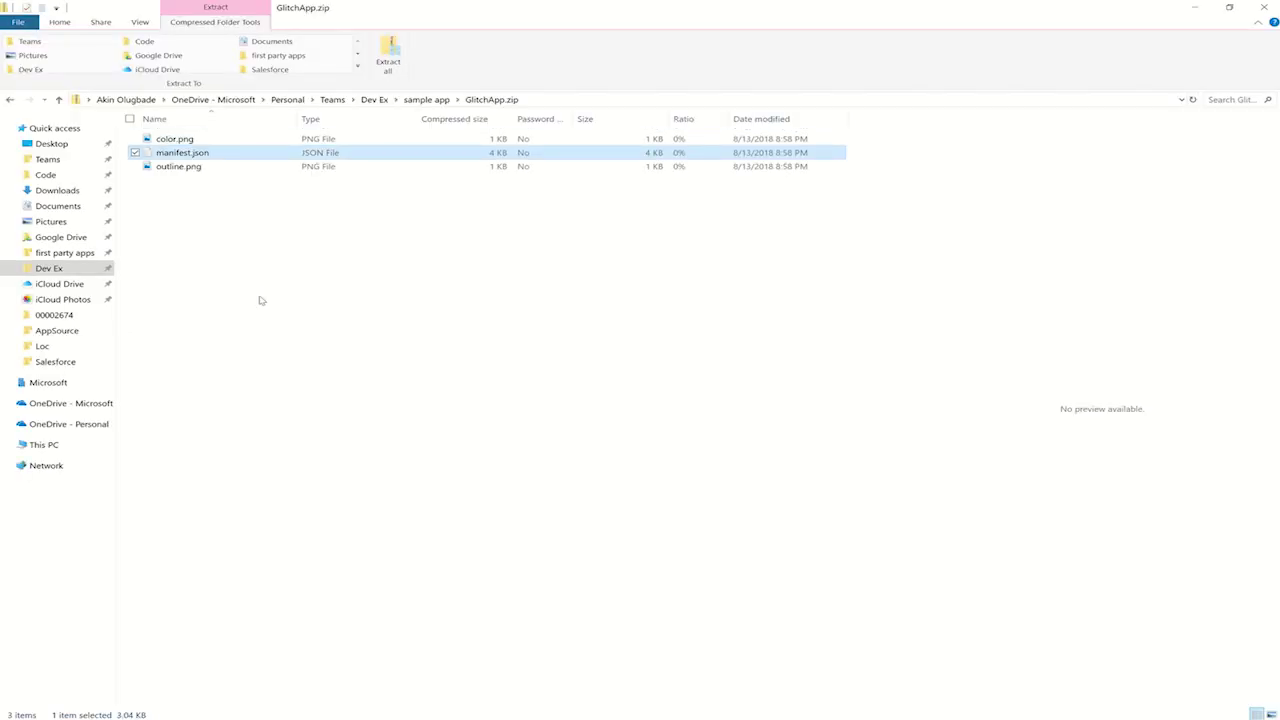
# - Look over the color icon, manifest and outline icon files inside the GlitchApp.zip package
pyautogui.press('Up')
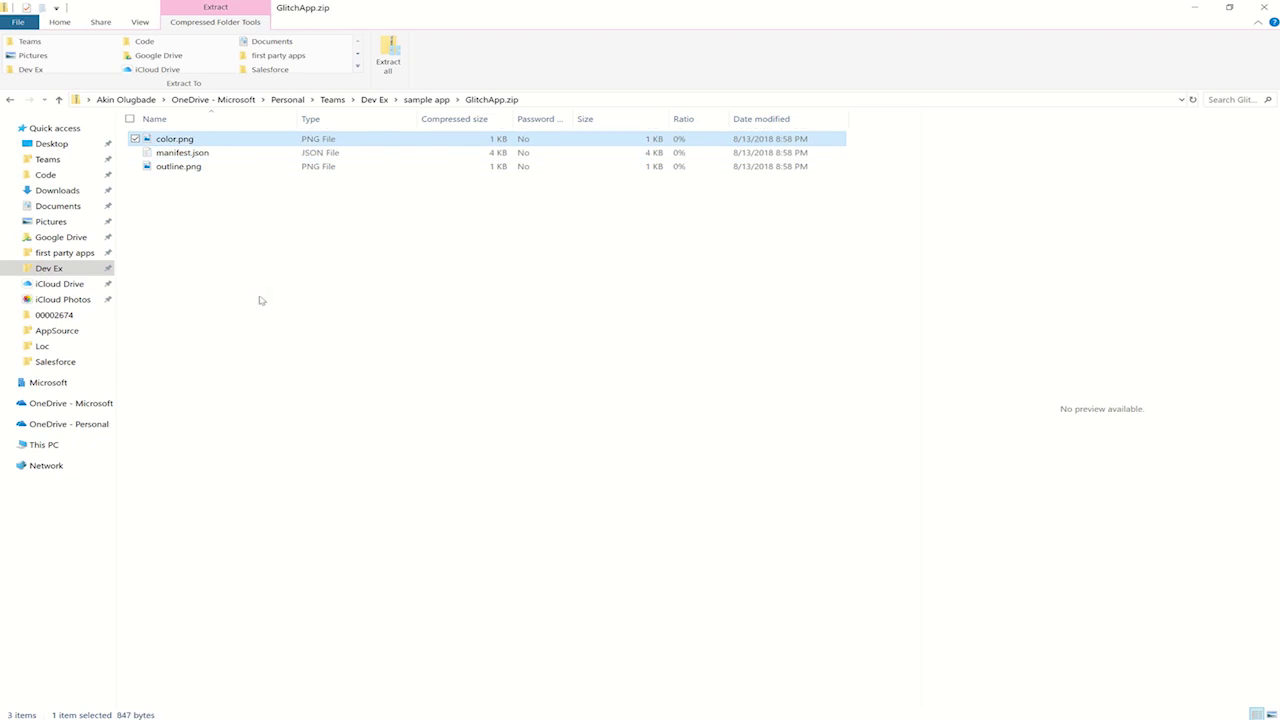
pyautogui.press('Down')
pyautogui.press('Down')
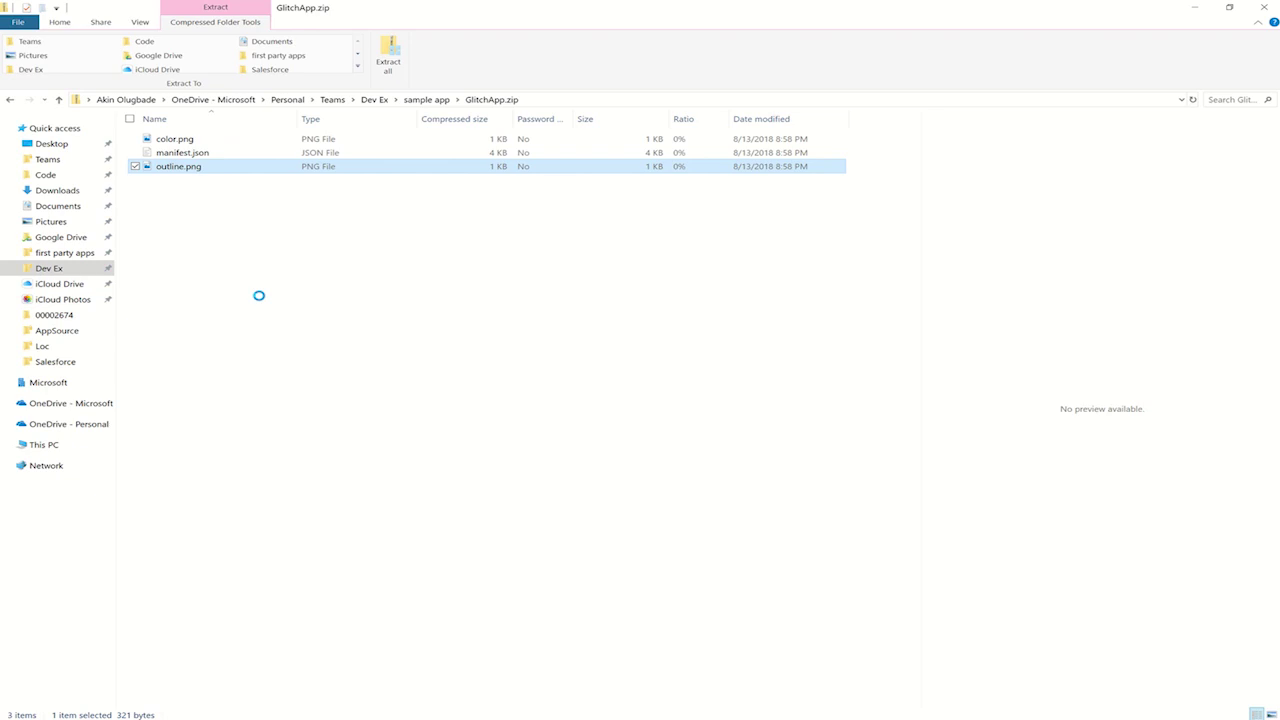
pyautogui.press('Up')
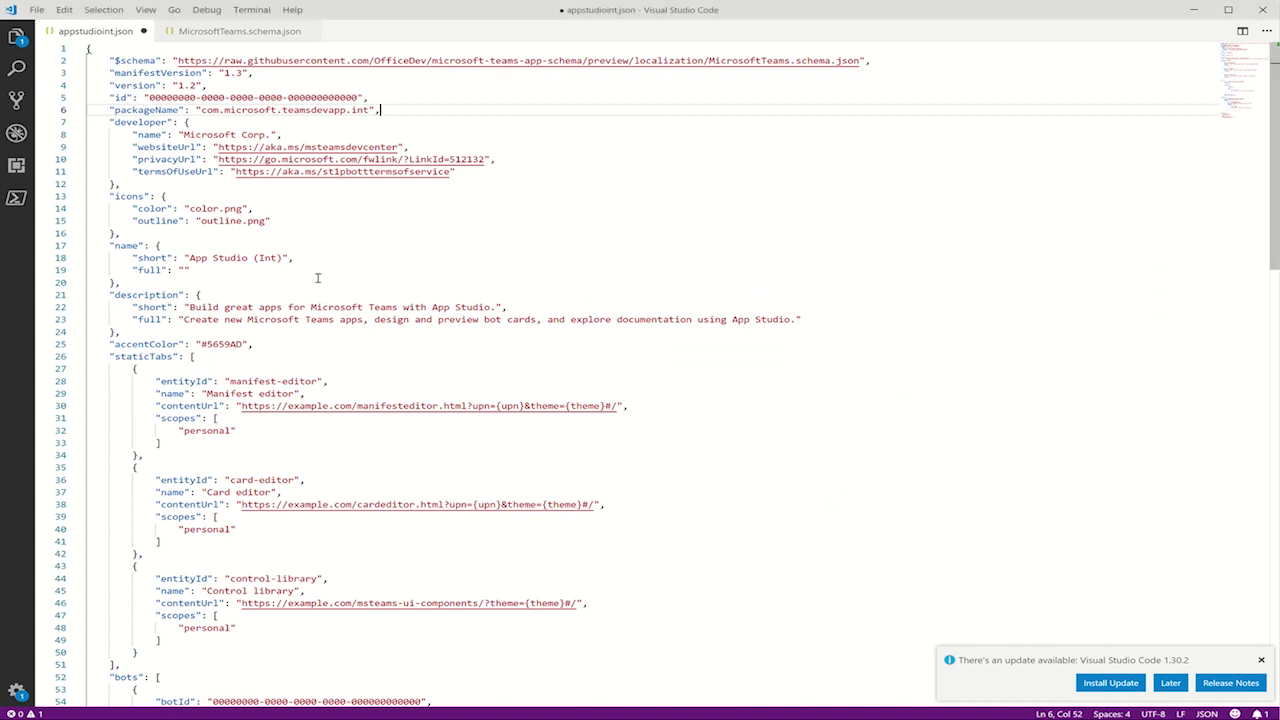
# - Open MicrosoftTeams.schema.json in the microsoft-teams-app-schema GitHub repository and examine its manifest property definitions
pyautogui.click(213, 31)
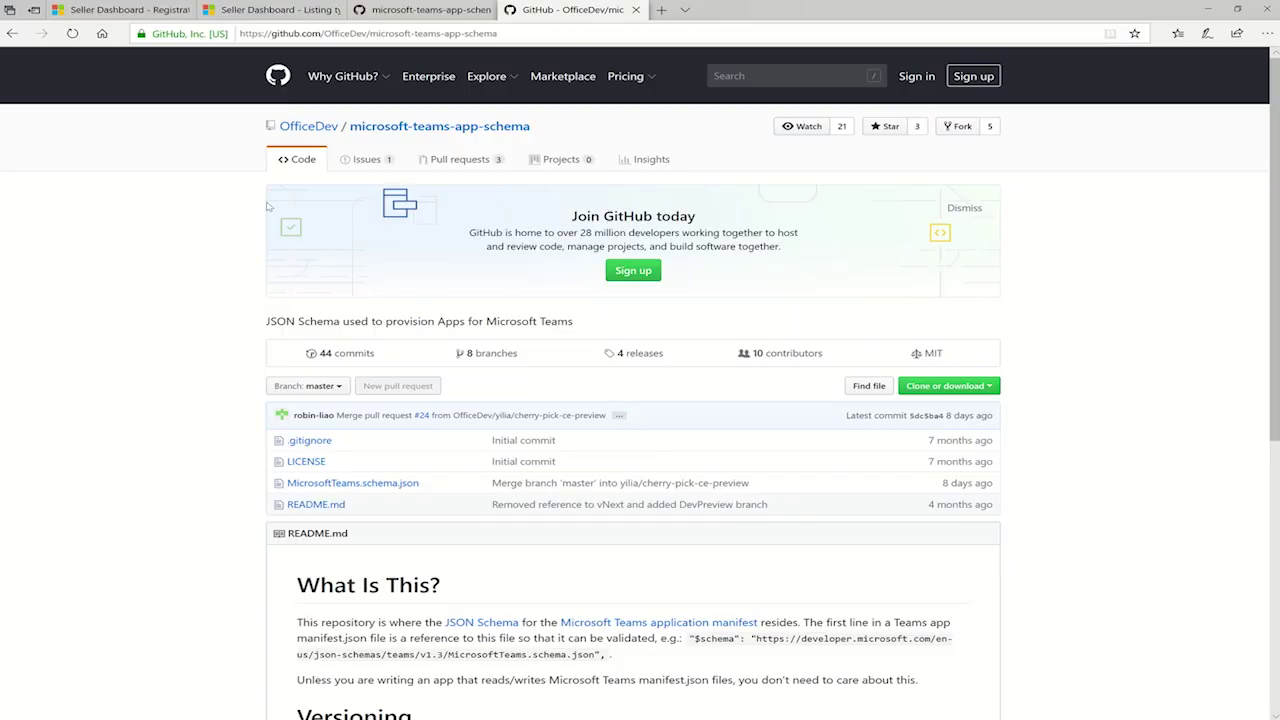
pyautogui.click(326, 484)
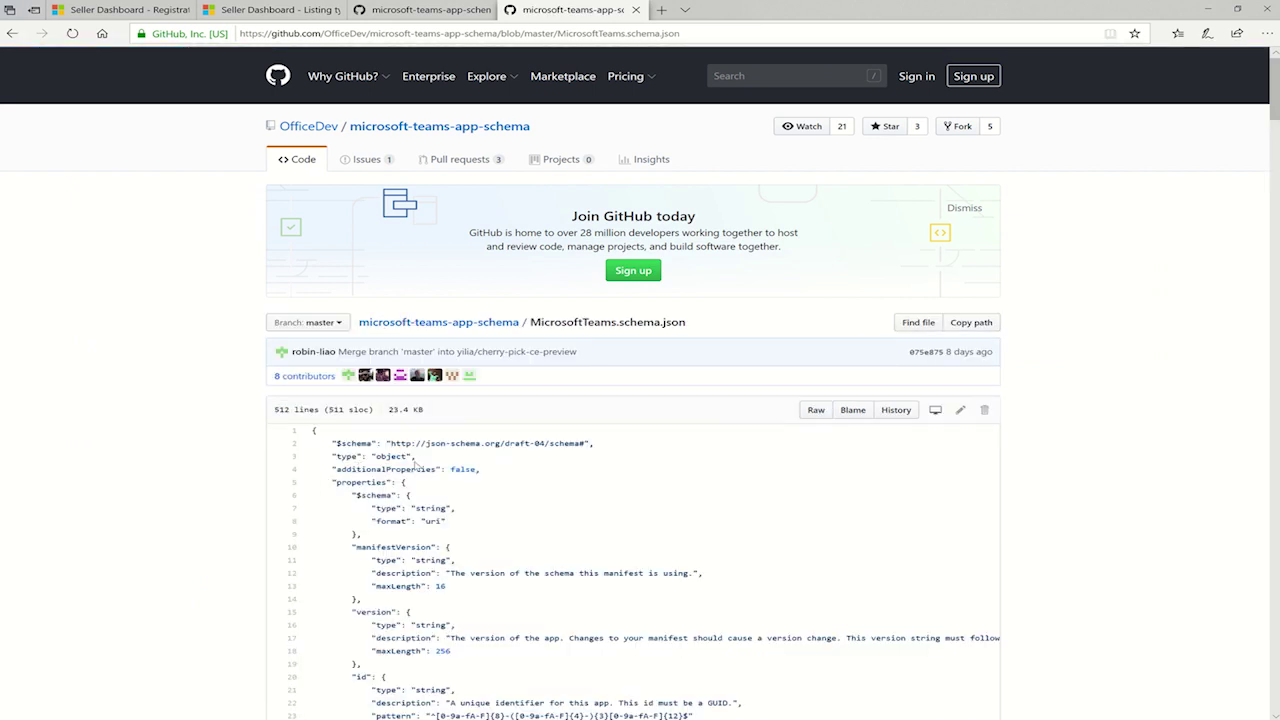
pyautogui.scroll(-1, 409, 467)
pyautogui.scroll(-3, 415, 466)
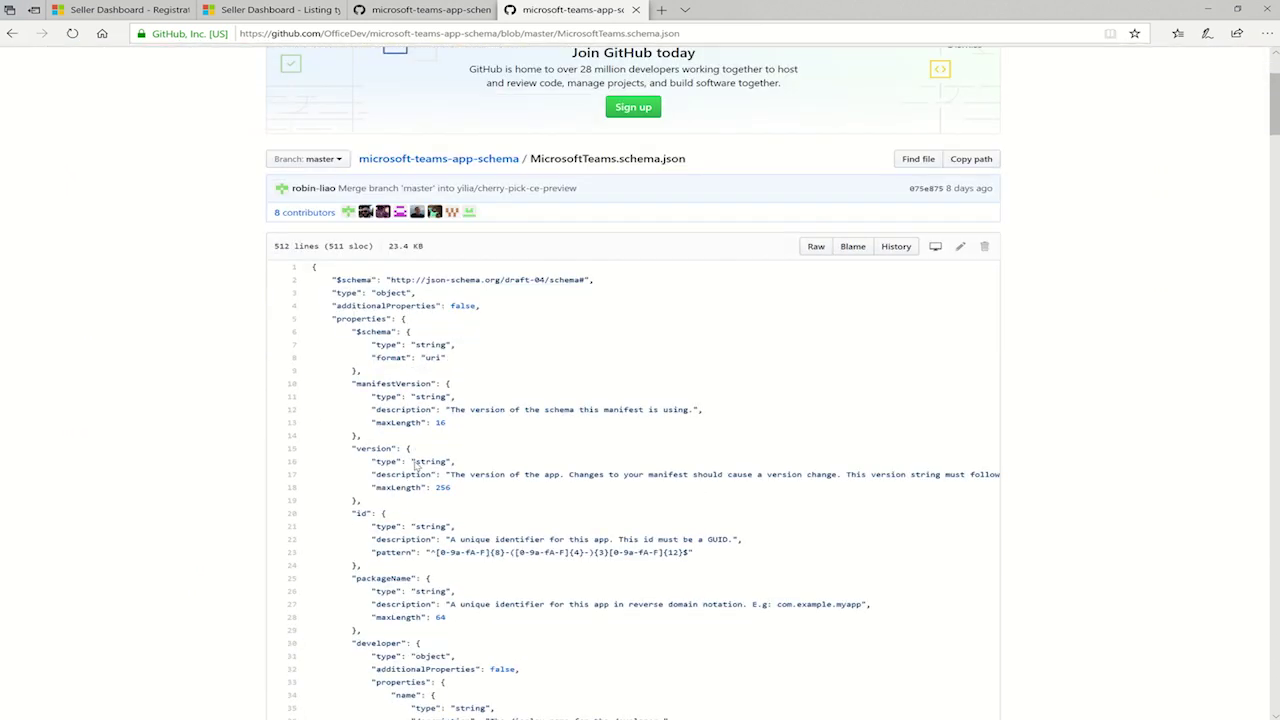
pyautogui.scroll(-1, 415, 466)
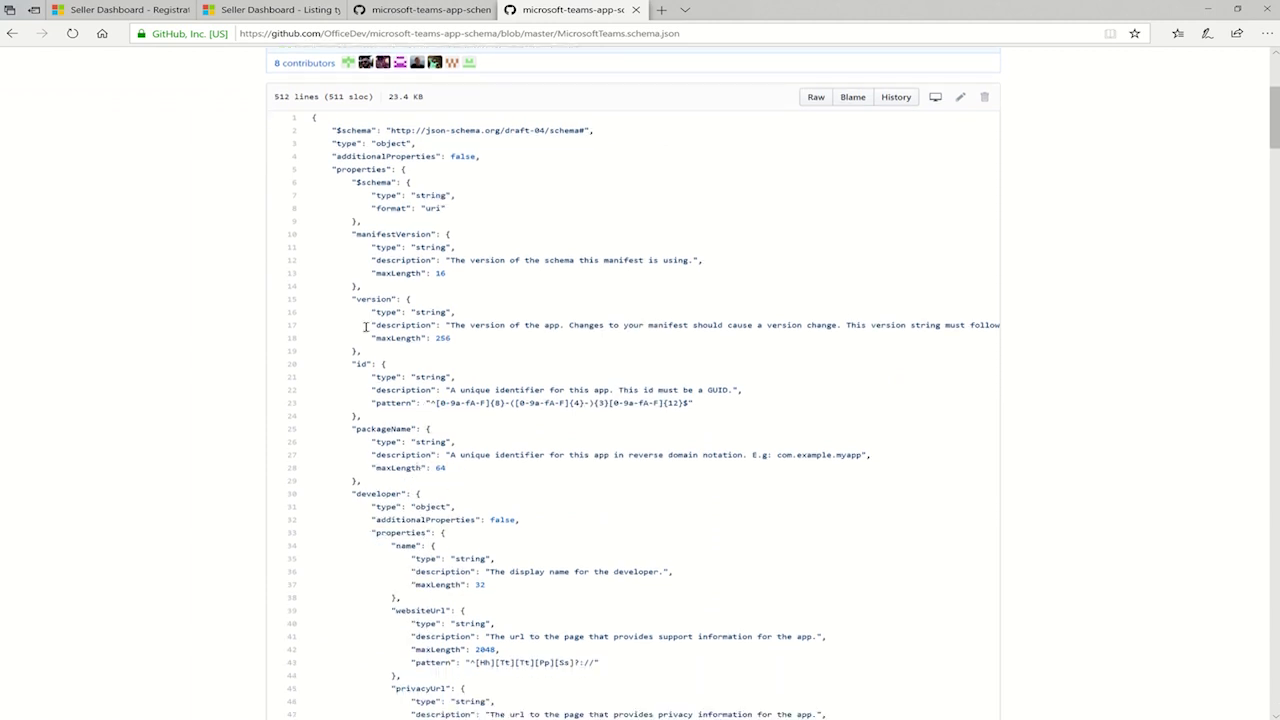
# - Switch to Visual Studio Code and examine sampleschema.json from the static tabs through bots, connectors and compose extensions to the valid domains
pyautogui.hotkey('alt', 'Tab')
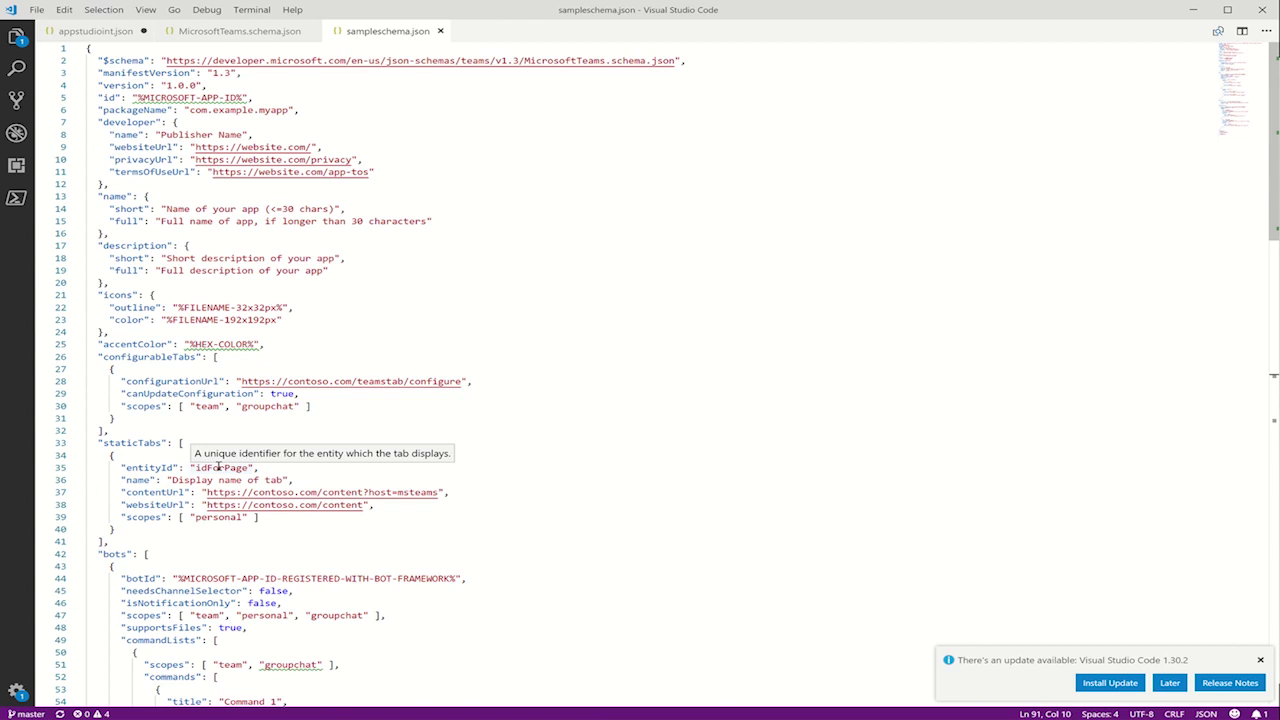
pyautogui.scroll(-4, 184, 450)
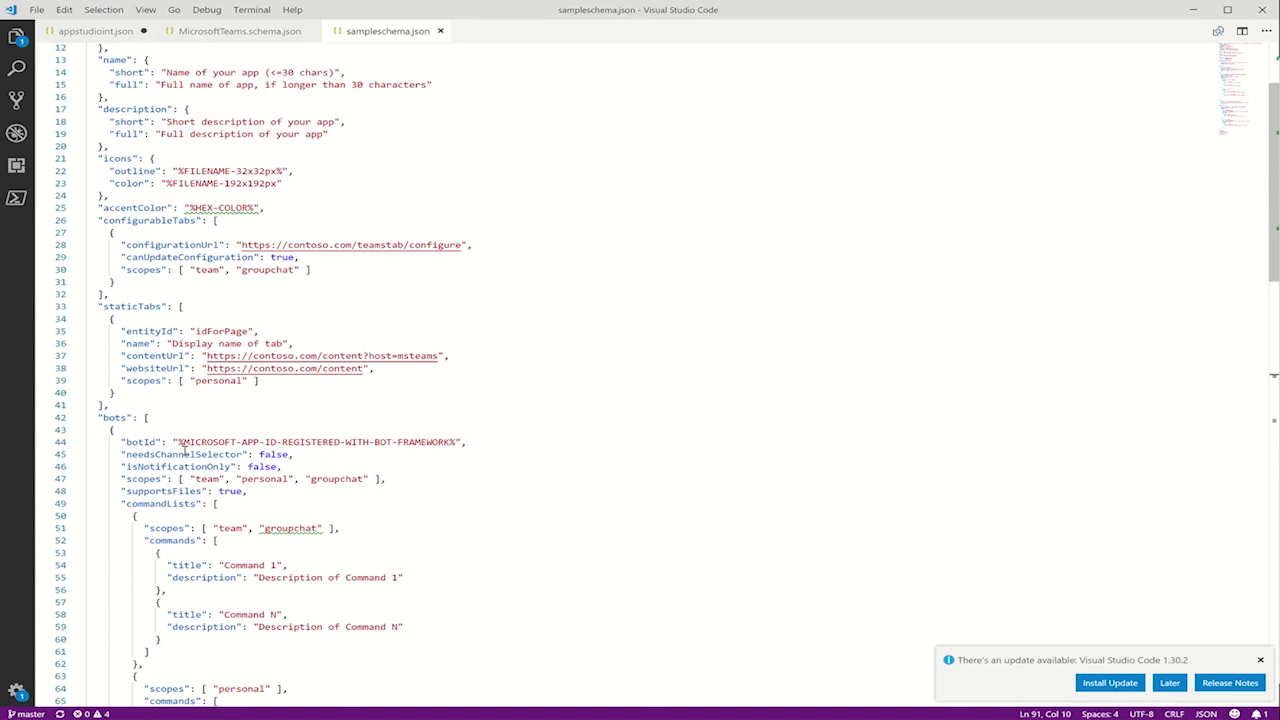
pyautogui.scroll(-6, 184, 451)
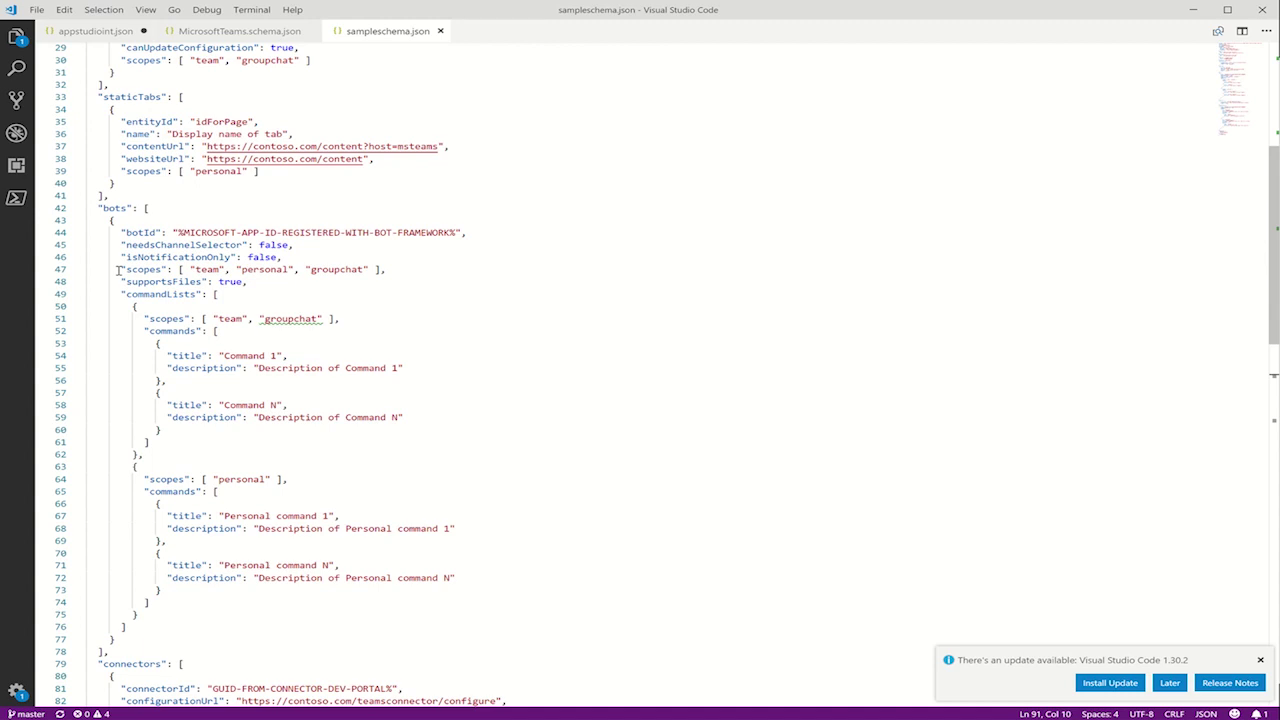
pyautogui.scroll(-8, 118, 270)
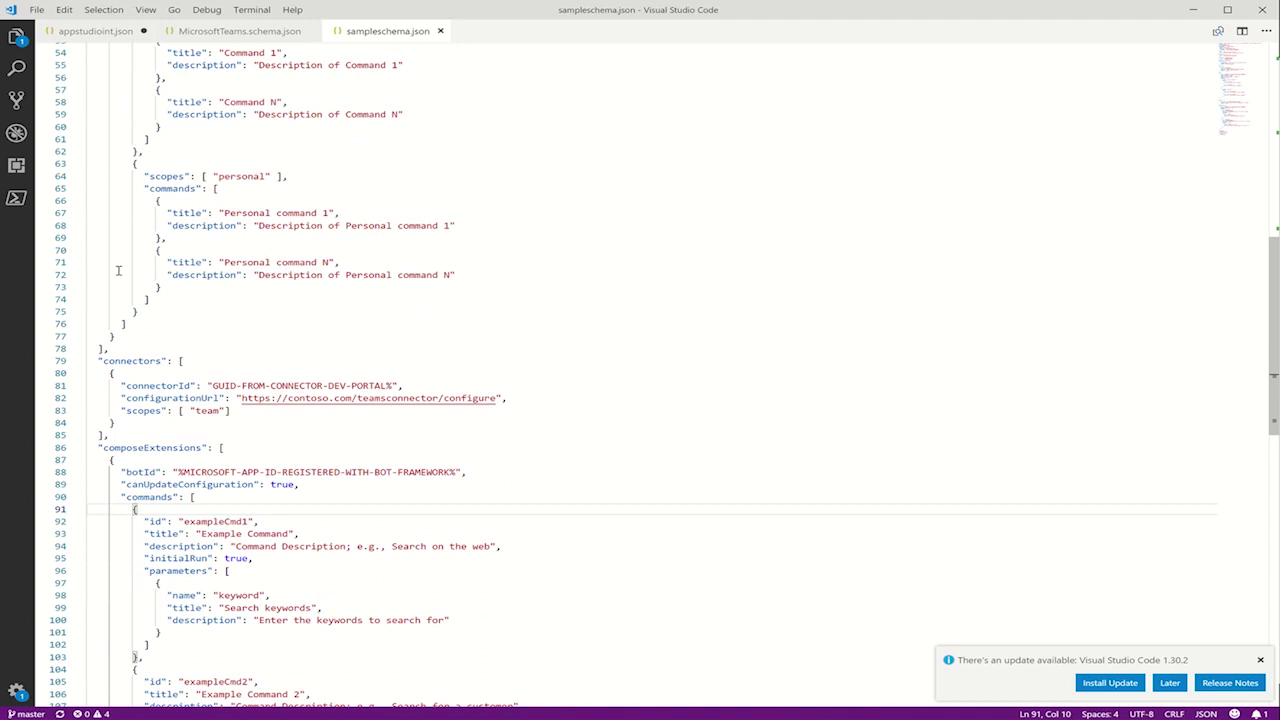
pyautogui.scroll(-2, 118, 270)
pyautogui.scroll(-5, 118, 270)
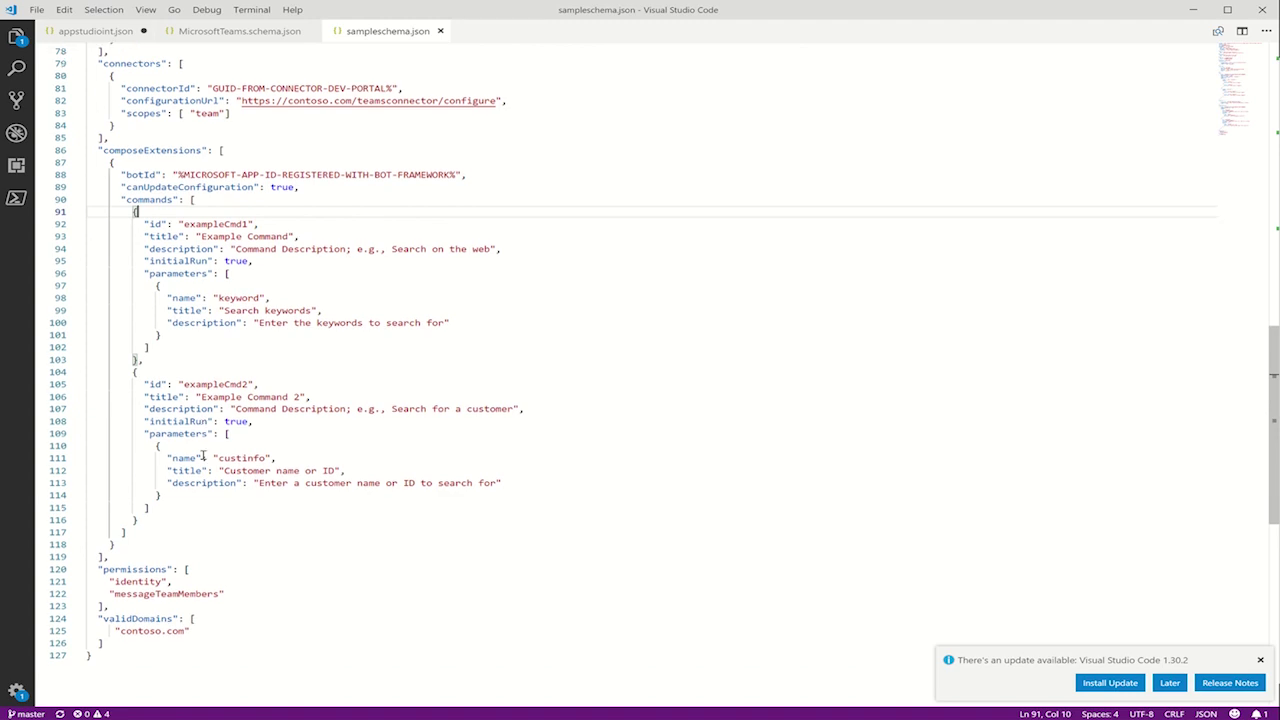
pyautogui.scroll(-3, 203, 455)
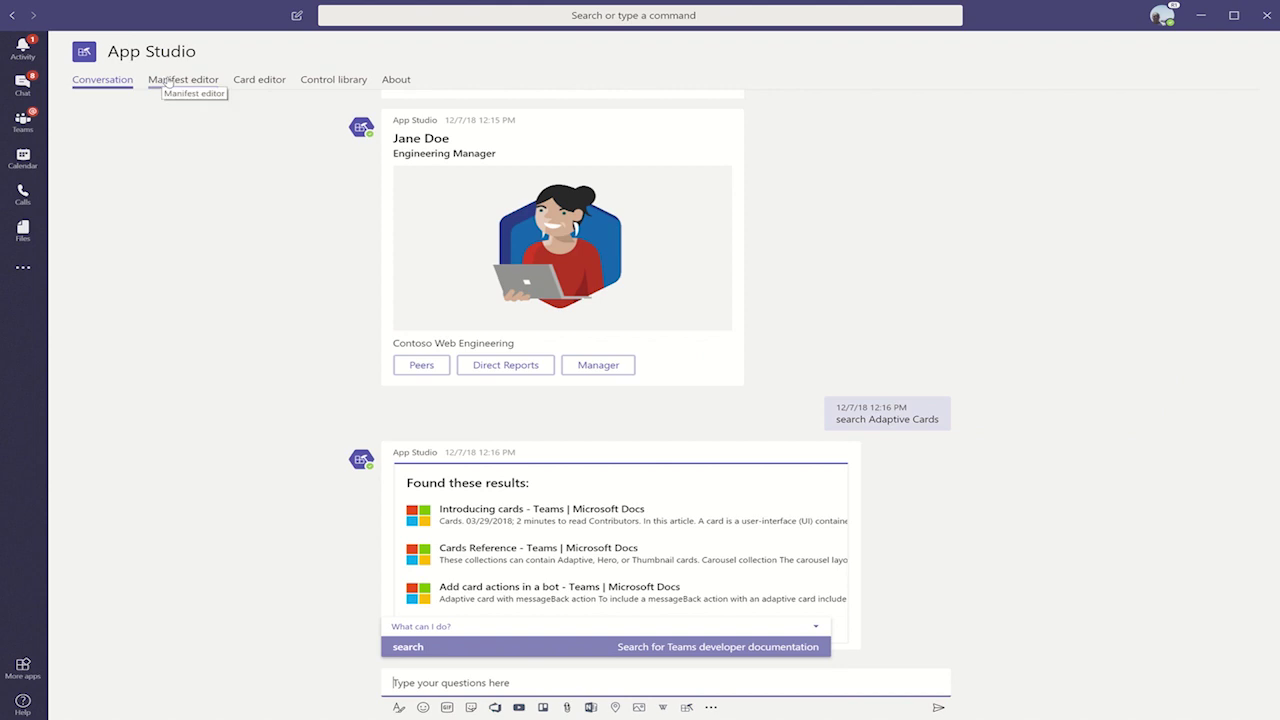
# - Open the Contoso Studio app in App Studio's manifest editor and review its app details through to the branding section
pyautogui.click(170, 80)
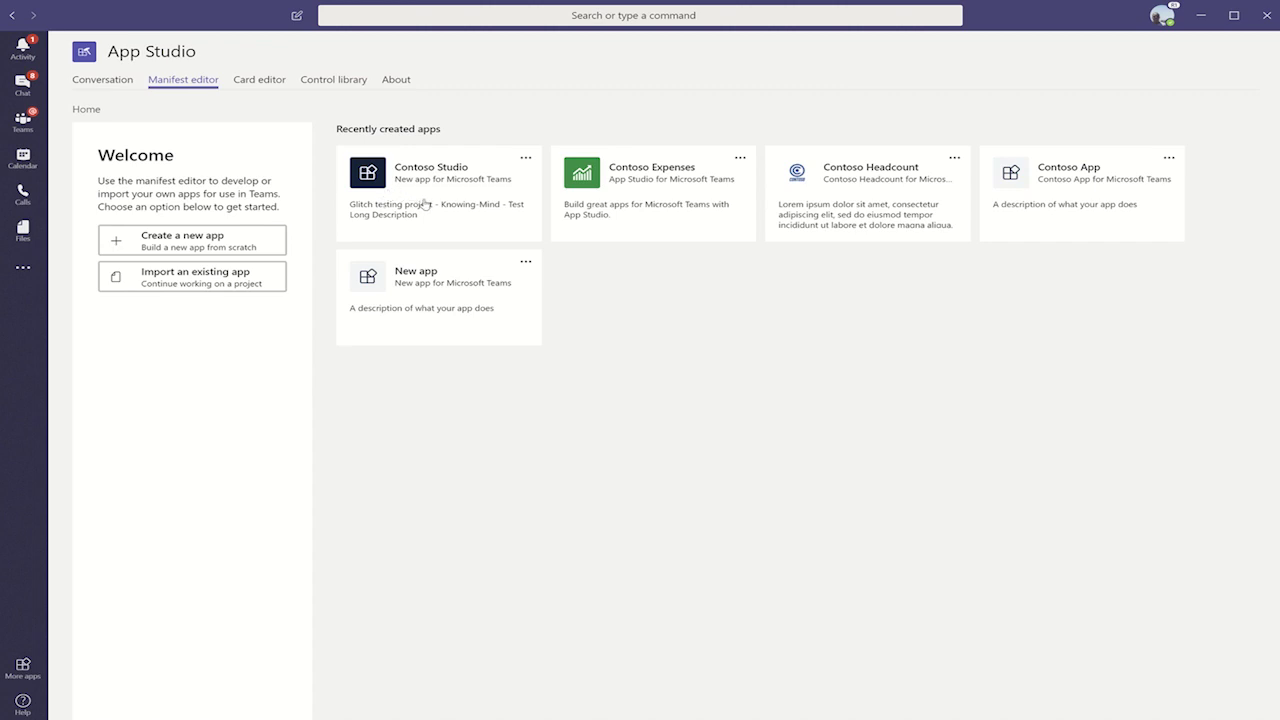
pyautogui.click(425, 204)
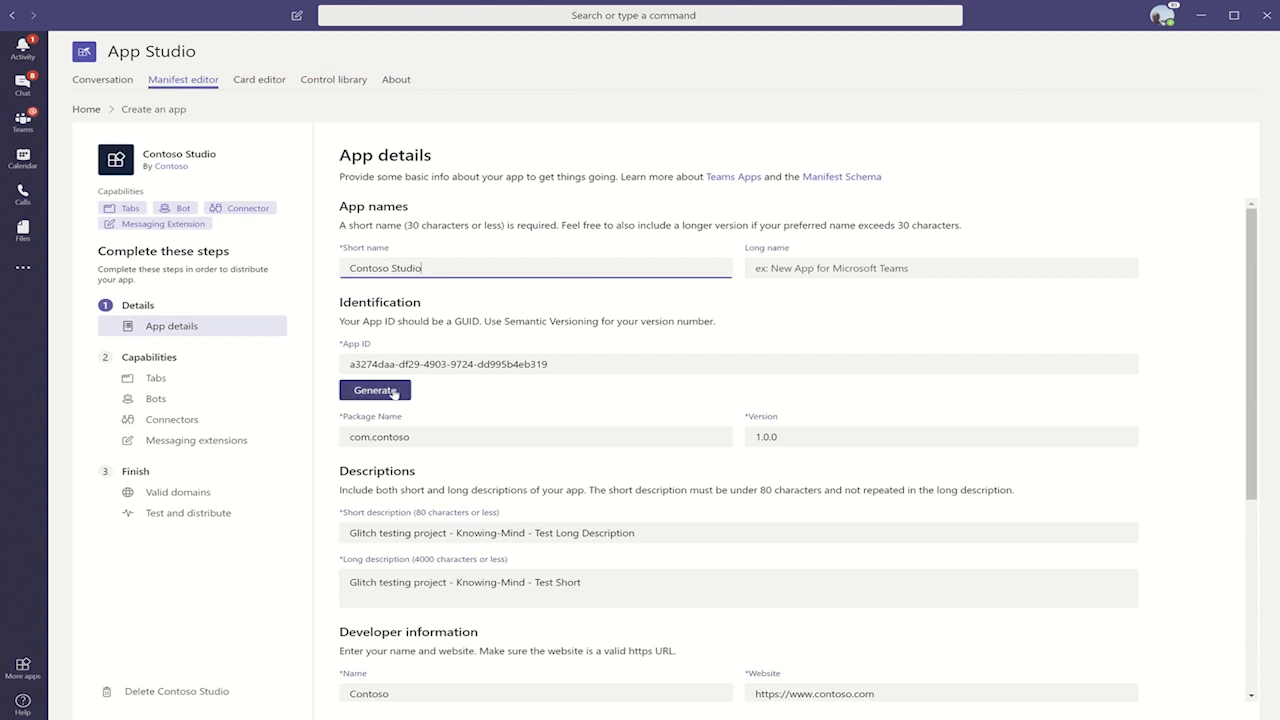
pyautogui.scroll(-3, 458, 409)
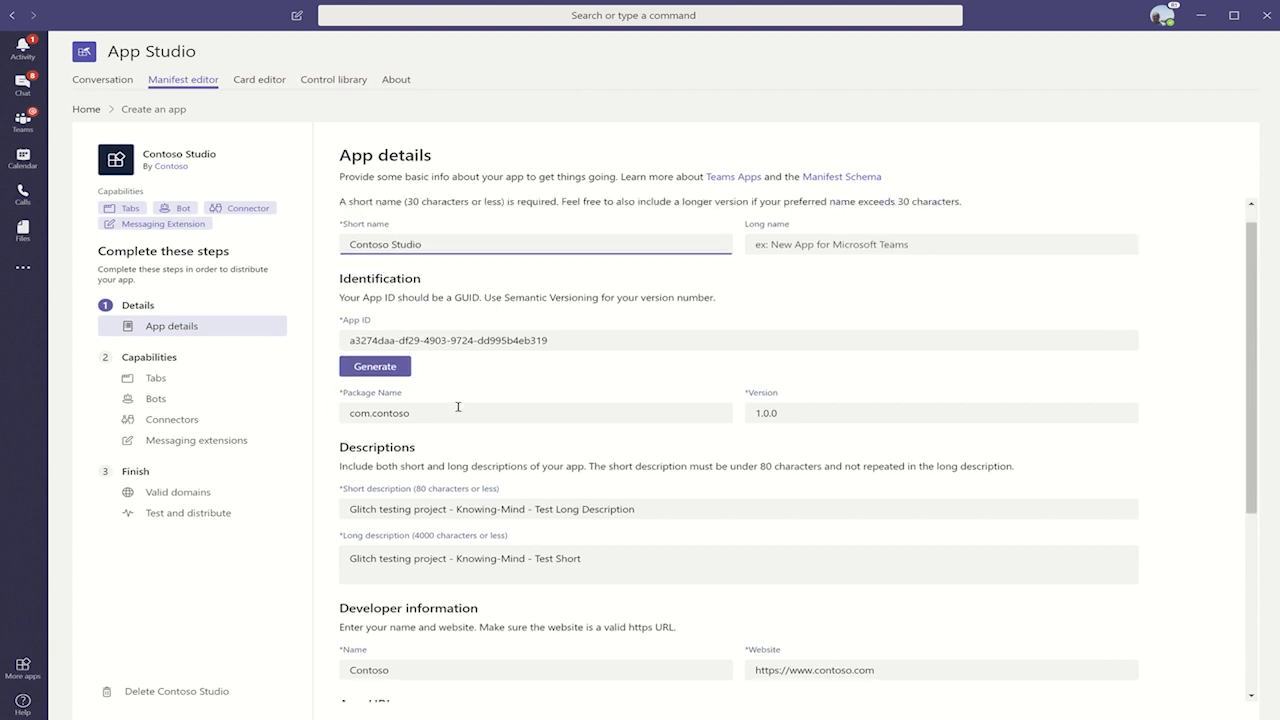
pyautogui.scroll(-2, 458, 406)
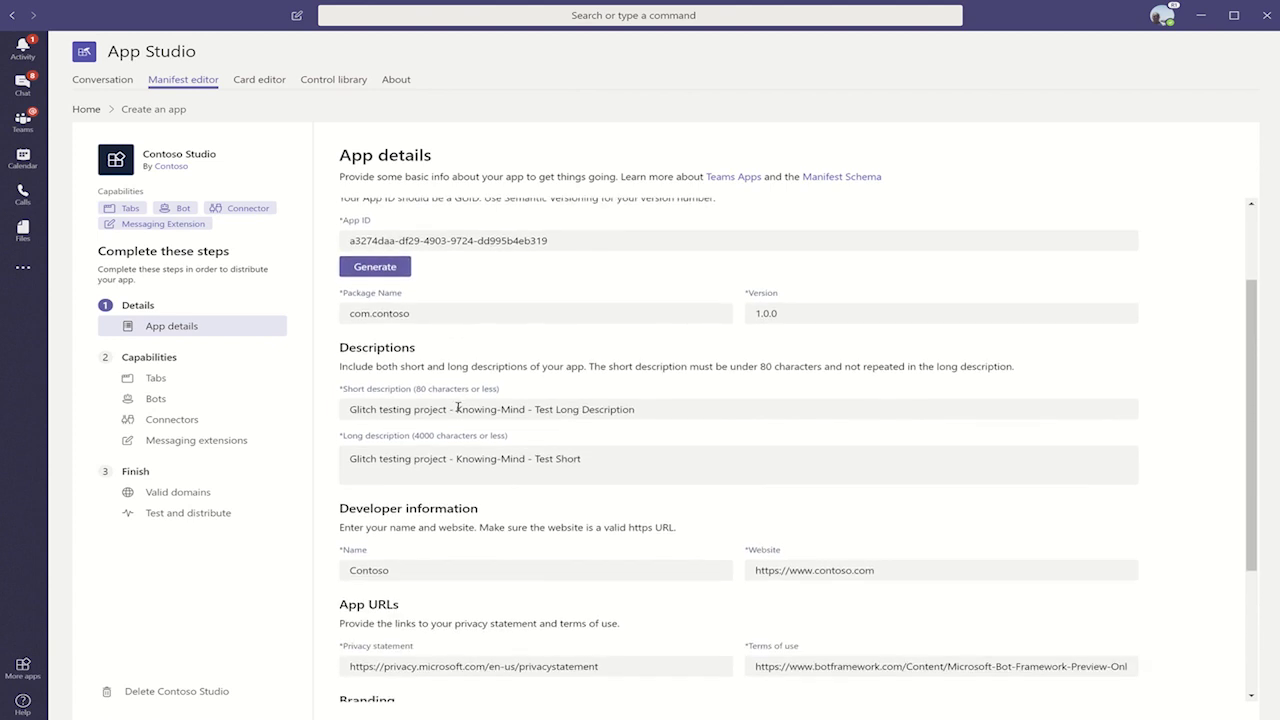
pyautogui.scroll(-5, 458, 409)
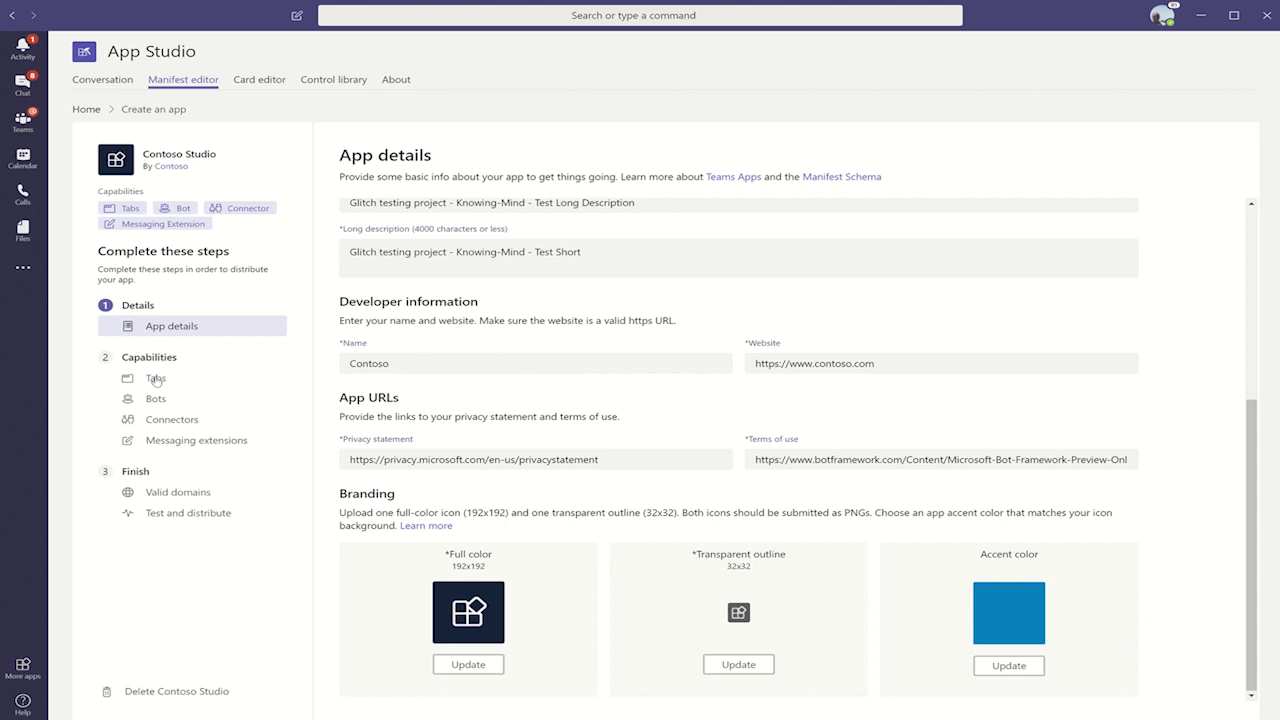
# - Inspect the Contoso Studio team tab's configuration and the blank personal tab form, closing both without saving
pyautogui.click(156, 379)
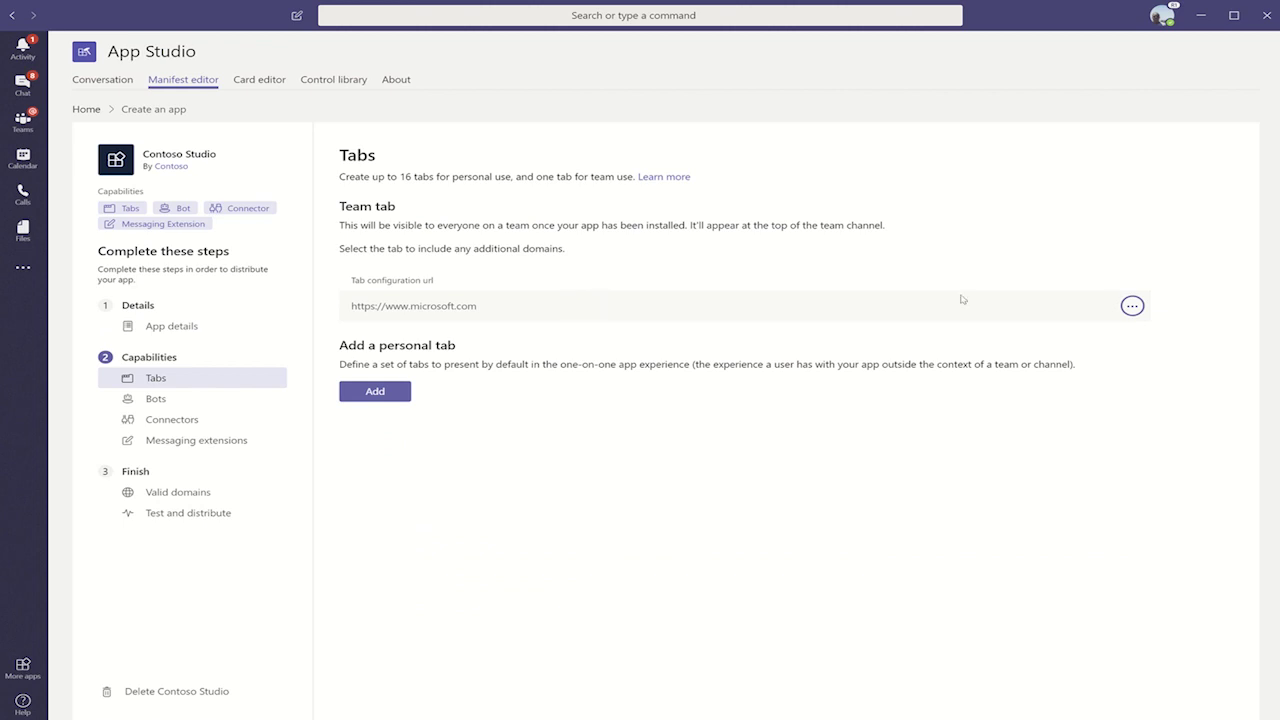
pyautogui.click(1132, 306)
pyautogui.click(1015, 331)
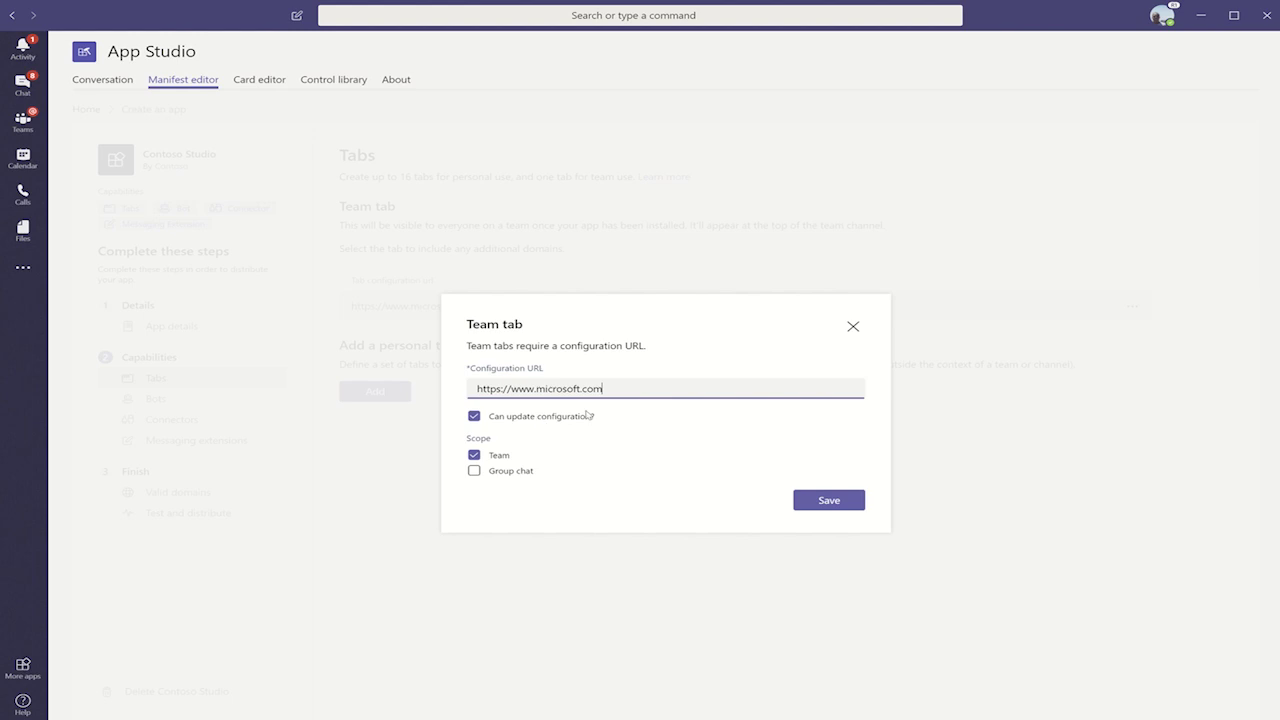
pyautogui.click(854, 330)
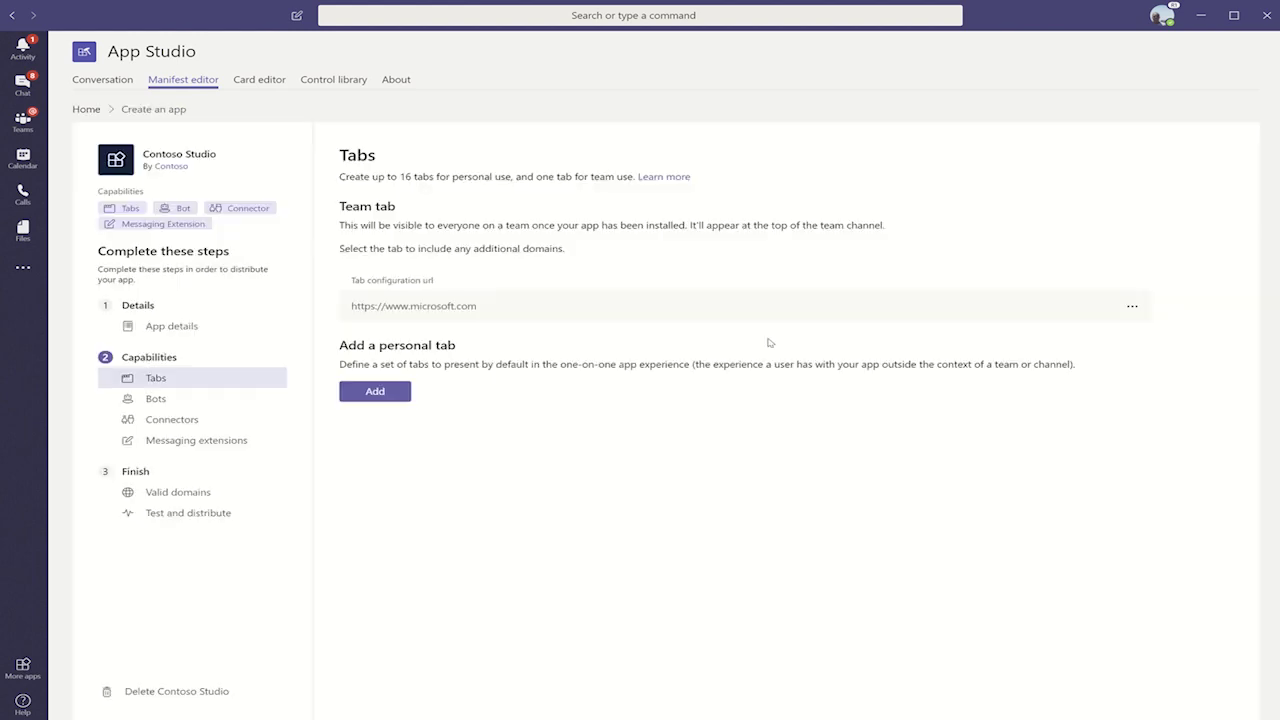
pyautogui.click(375, 392)
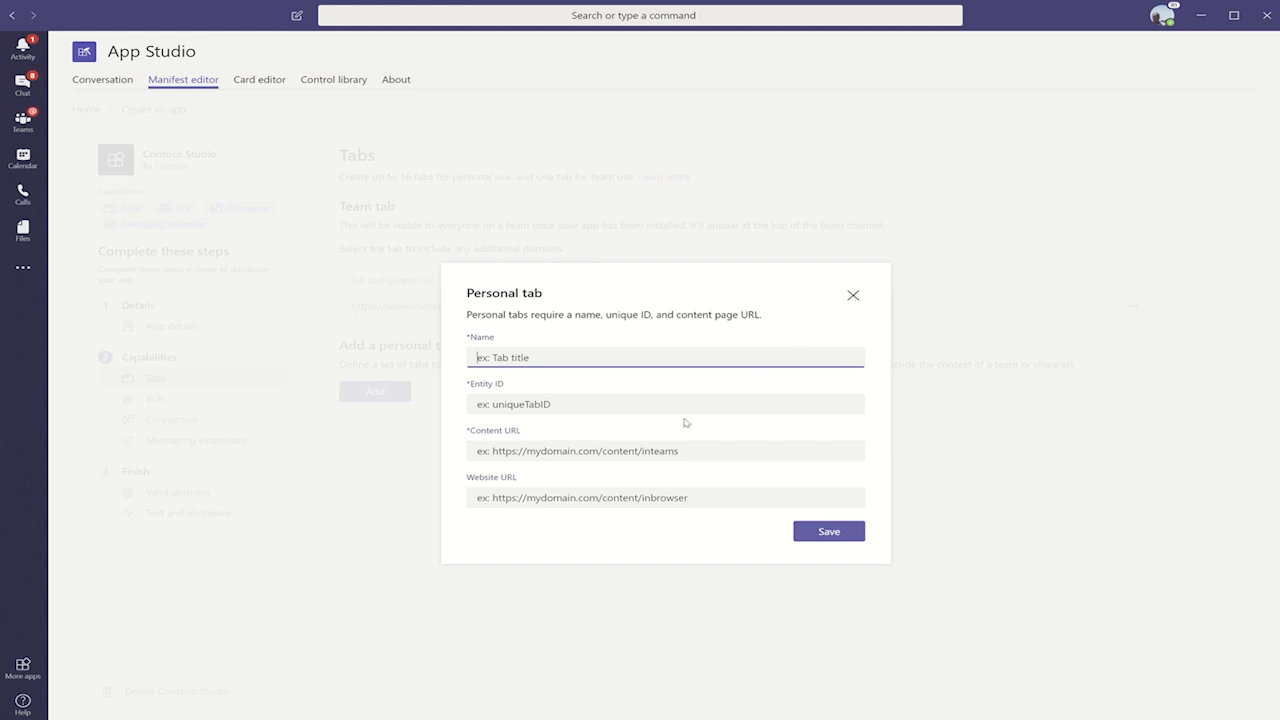
pyautogui.click(851, 297)
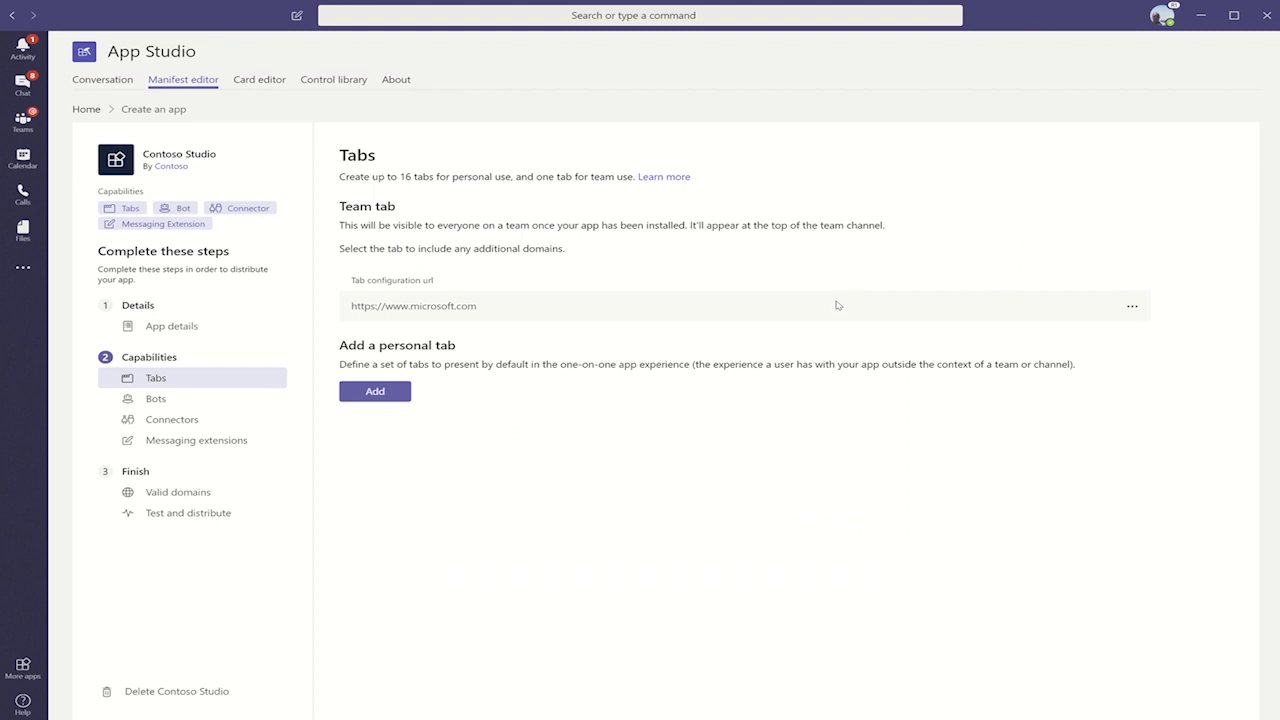
# - Create a new bot named Example that supports uploading and downloading files, with Personal and Team scopes
pyautogui.click(156, 400)
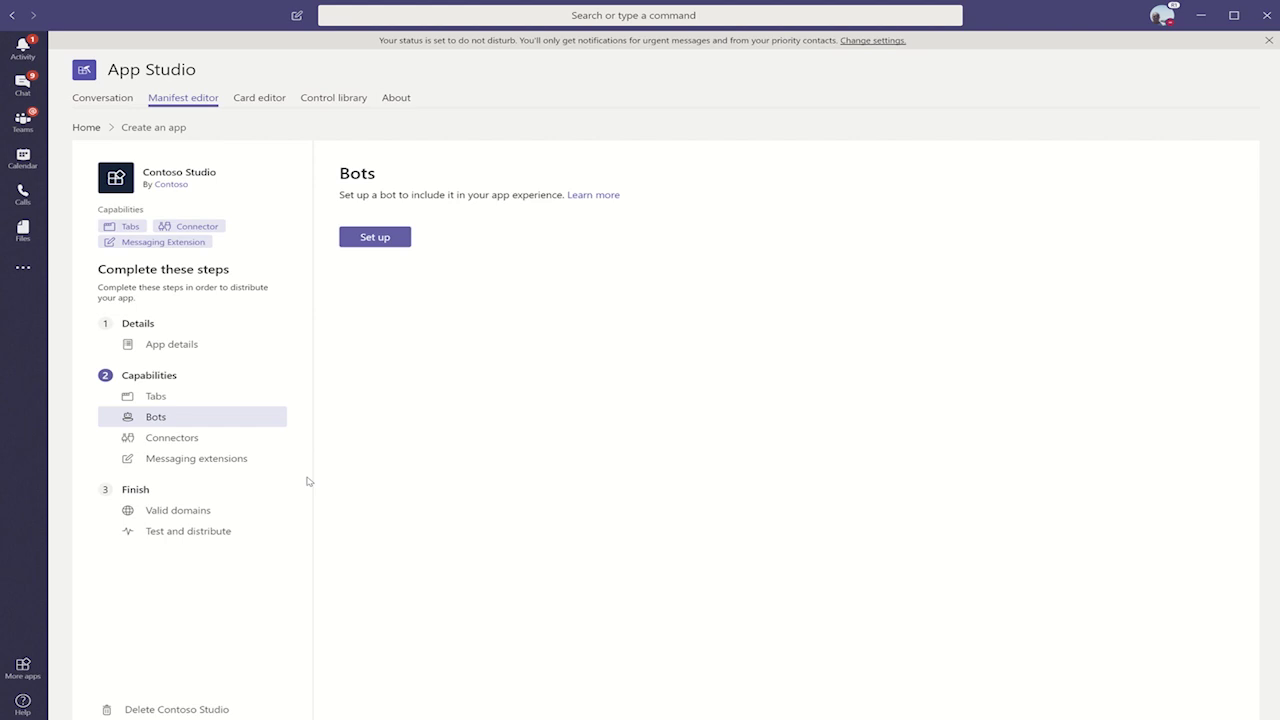
pyautogui.click(381, 242)
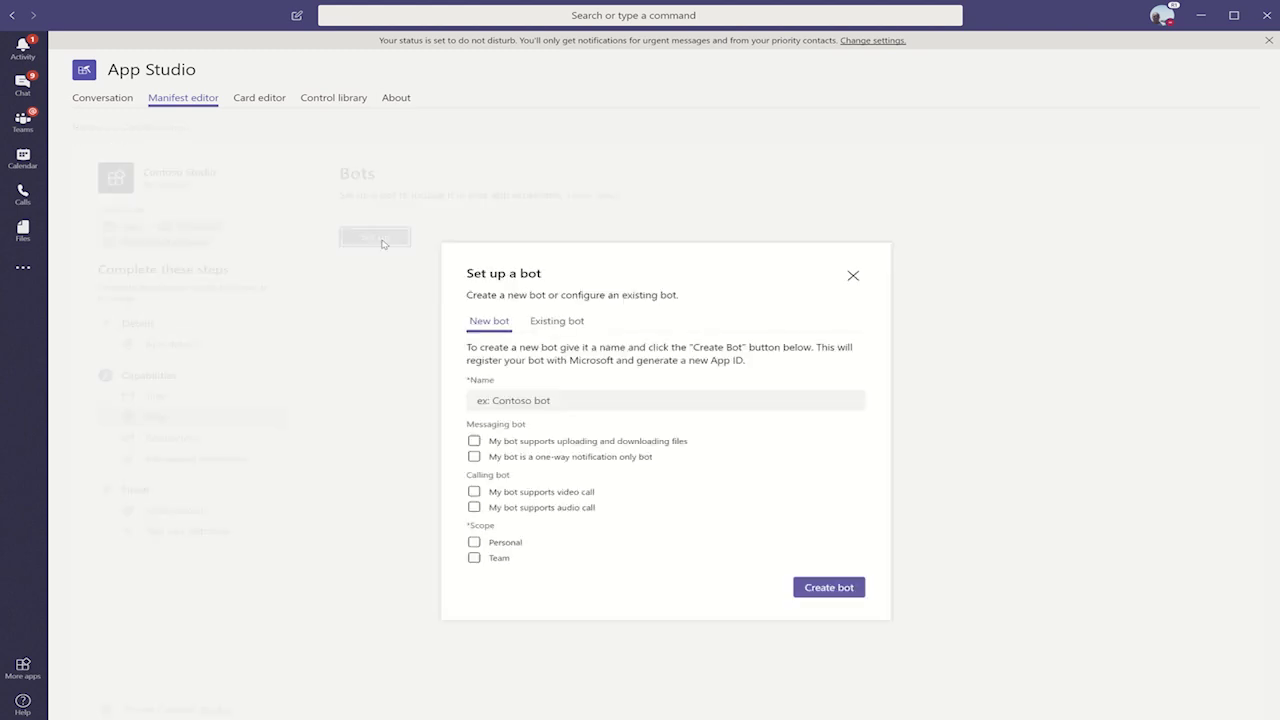
pyautogui.click(512, 400)
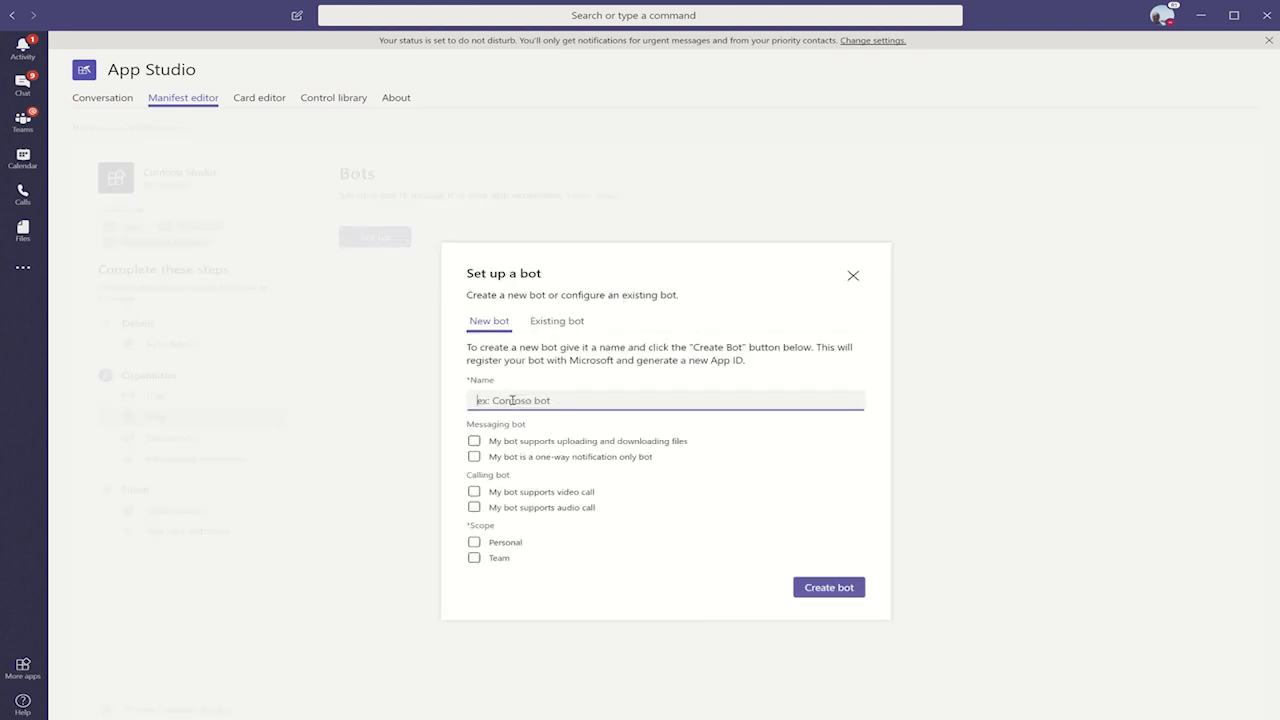
pyautogui.write('Example')
pyautogui.click(474, 542)
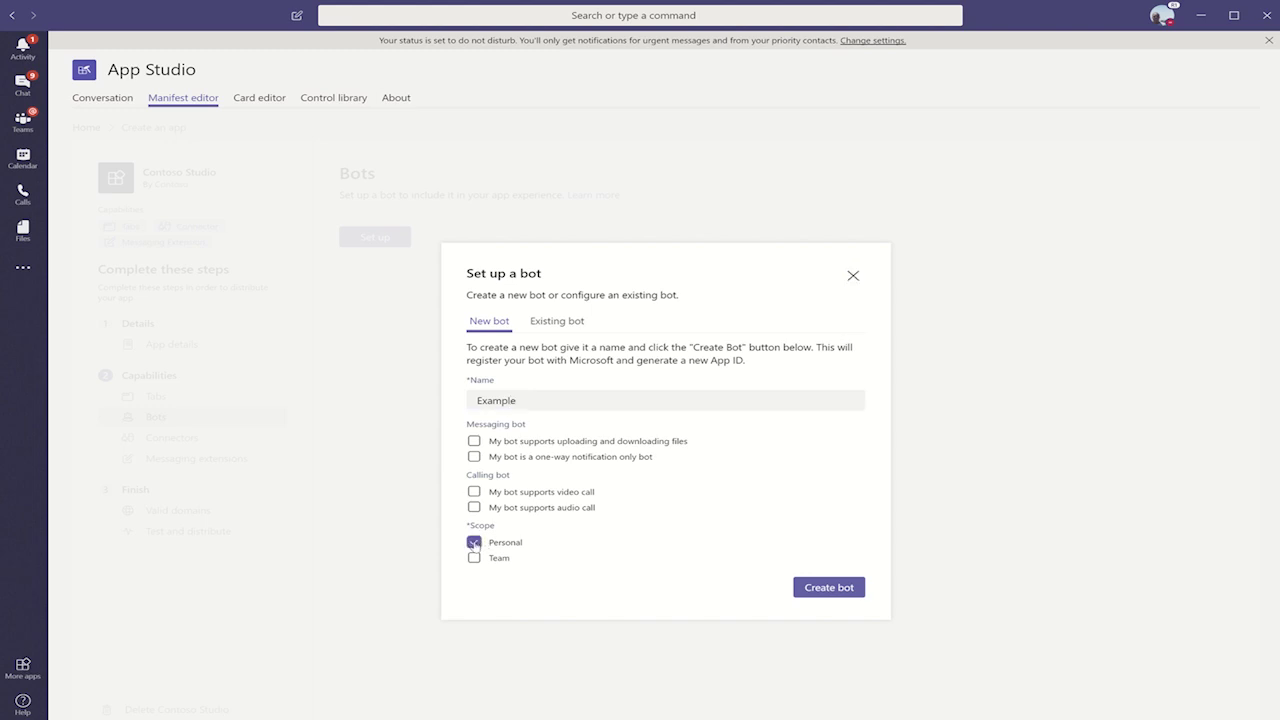
pyautogui.click(474, 557)
pyautogui.click(474, 441)
pyautogui.click(475, 458)
pyautogui.click(475, 458)
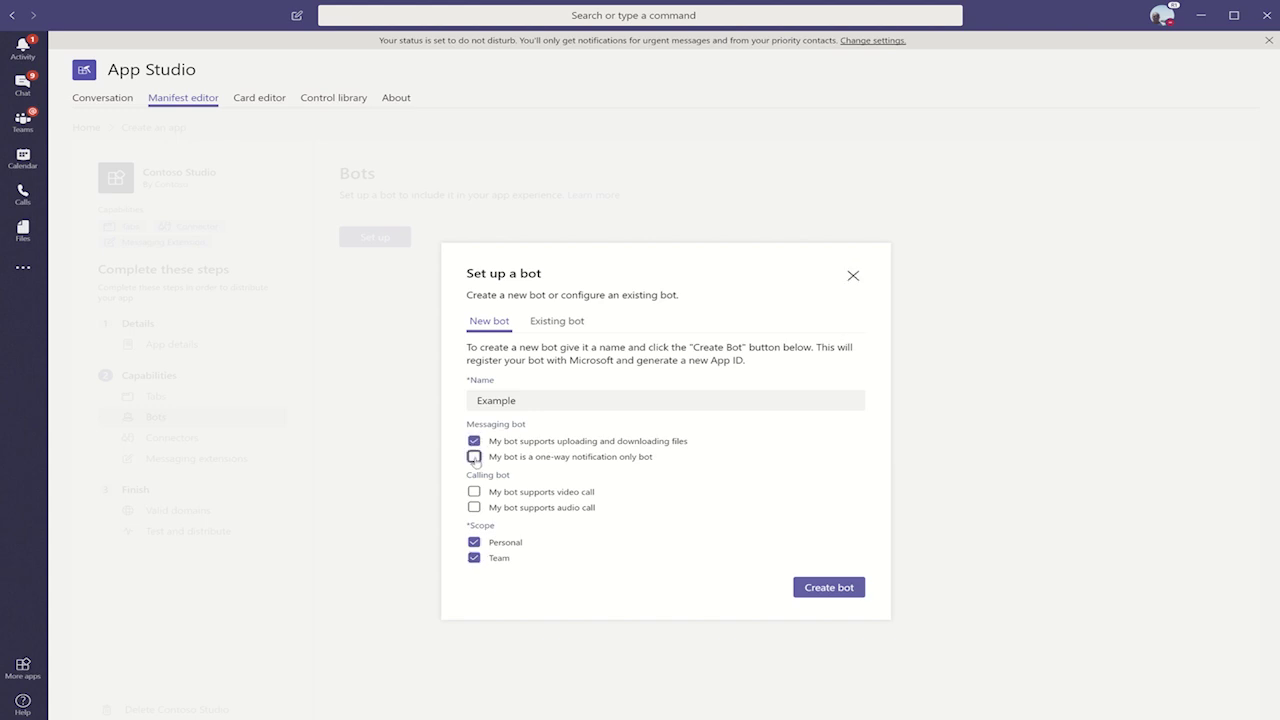
pyautogui.click(818, 586)
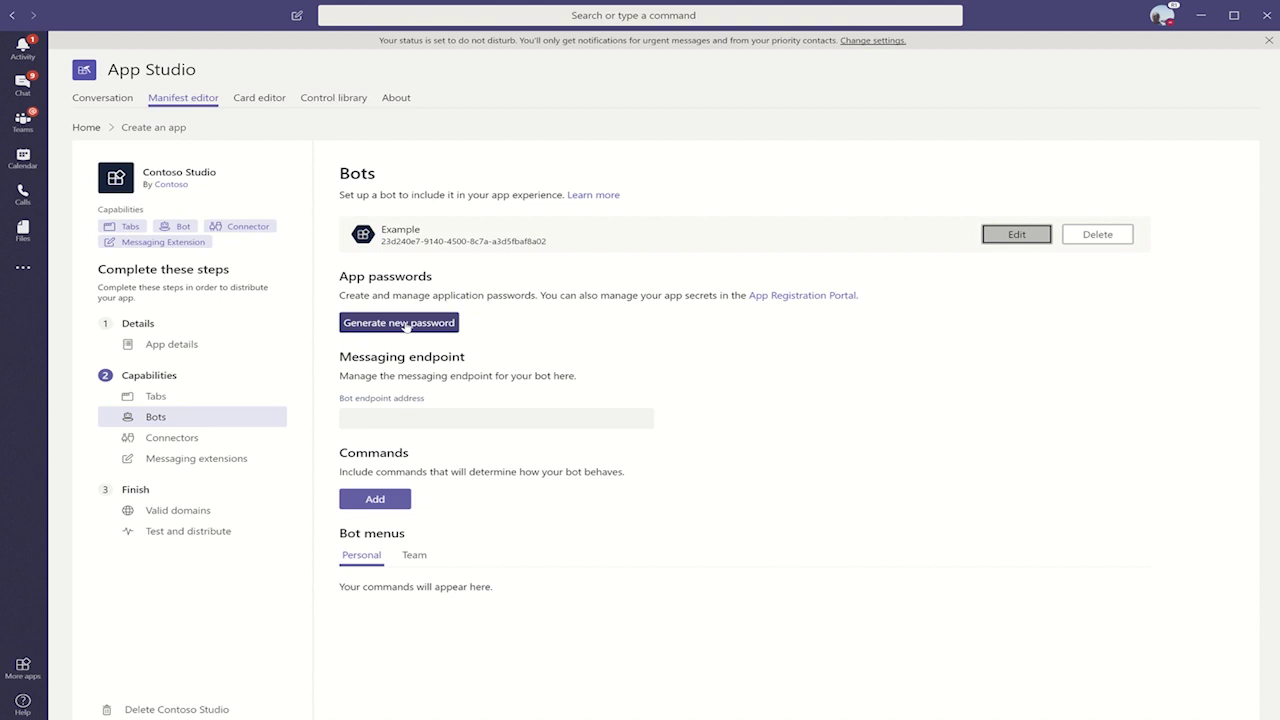
# - Add a bot command with the text "Example Command", the help text "Example Help" and the Personal scope
pyautogui.click(408, 415)
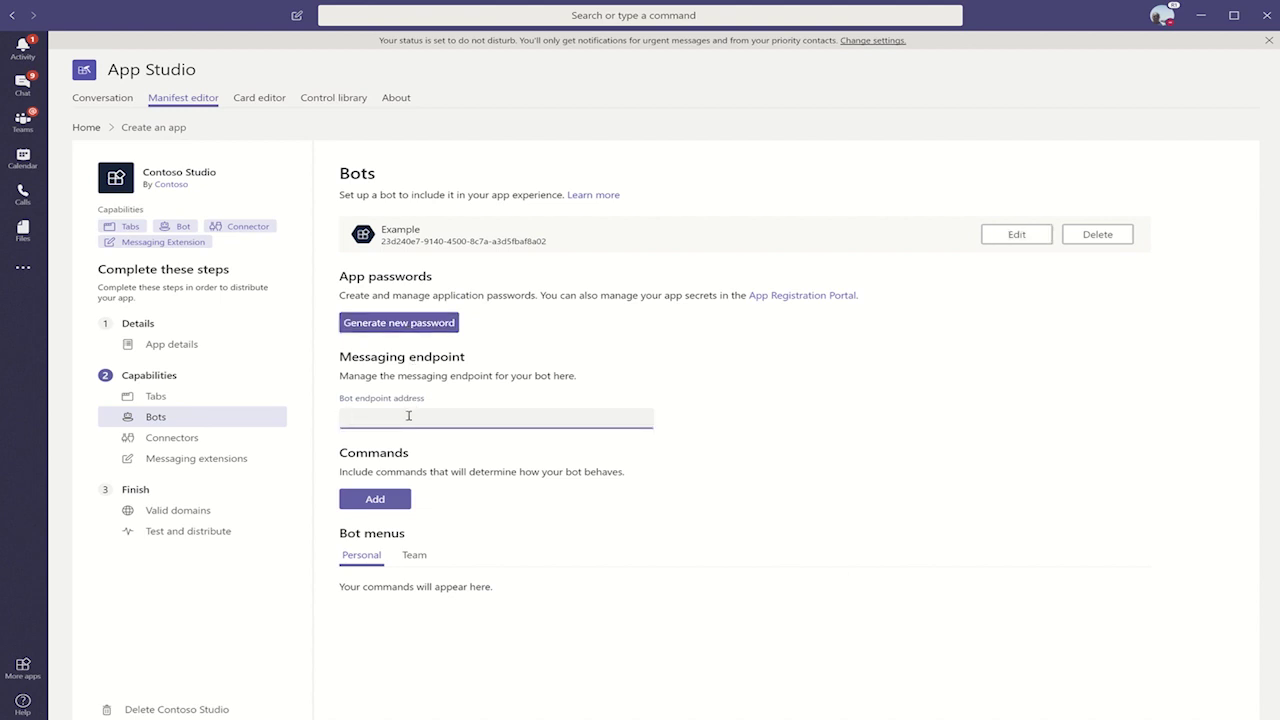
pyautogui.click(370, 497)
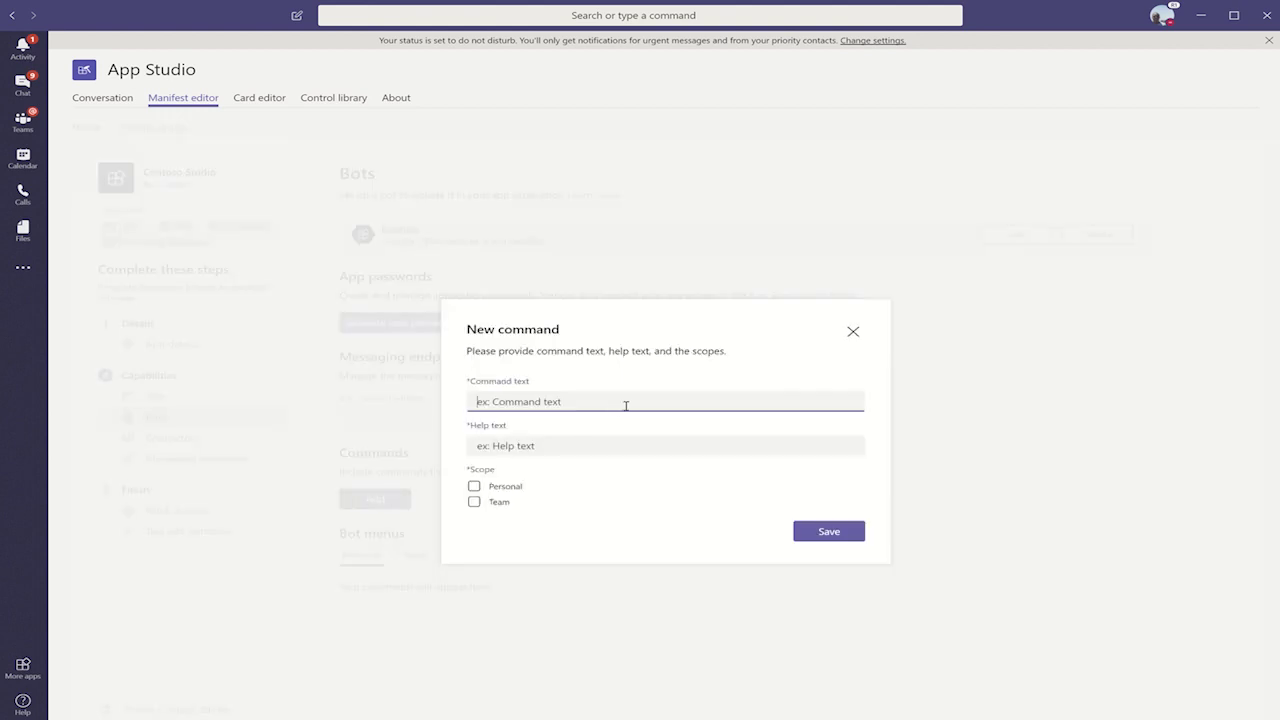
pyautogui.click(503, 487)
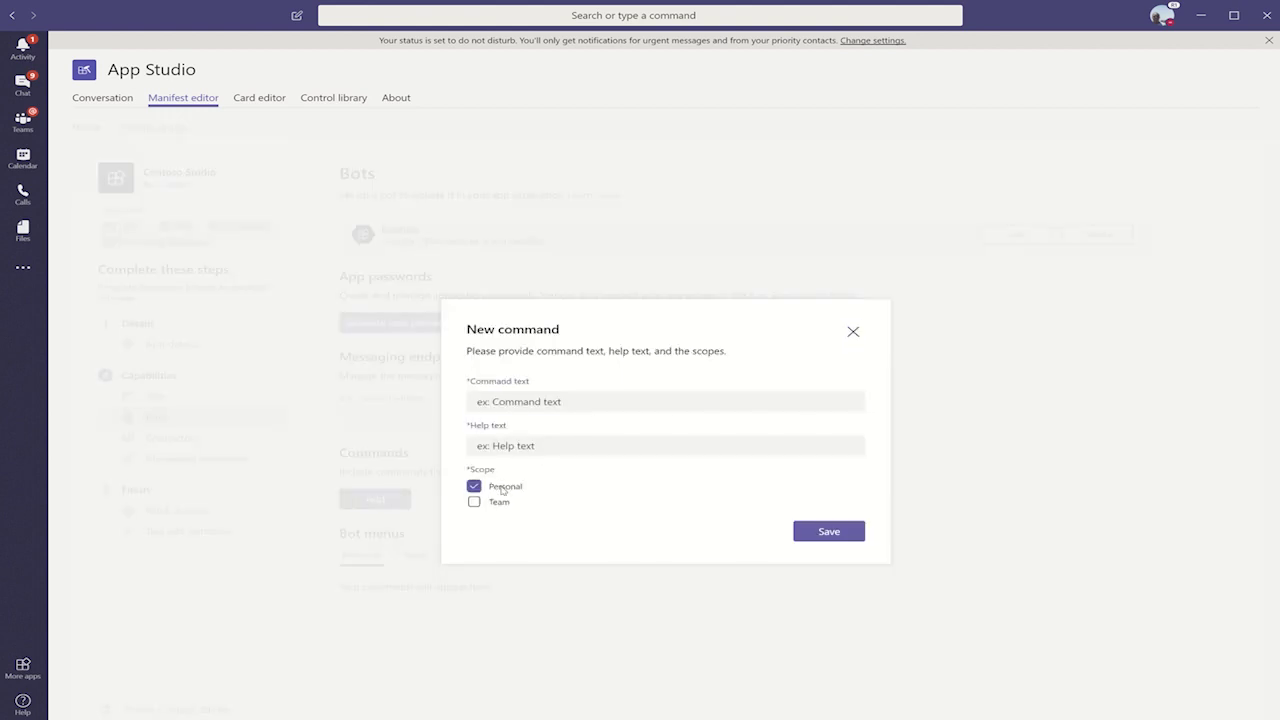
pyautogui.click(518, 400)
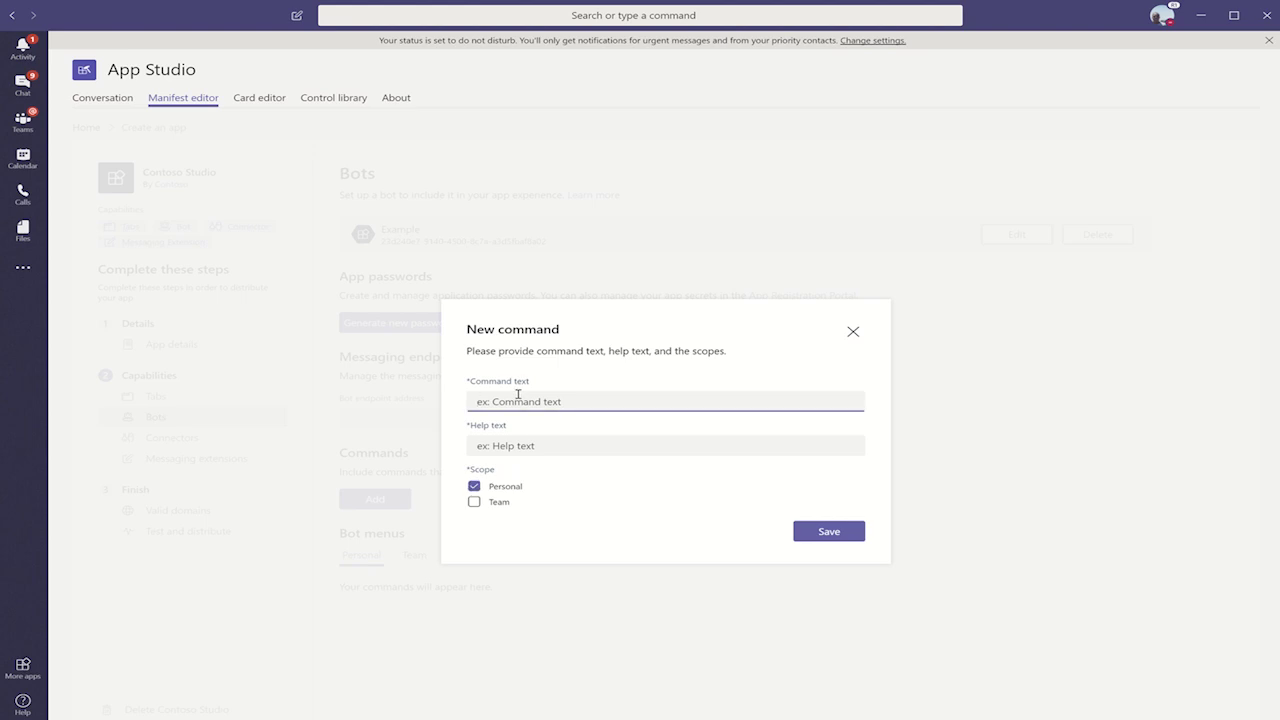
pyautogui.write('Example Command')
pyautogui.press('Tab')
pyautogui.write('Examp')
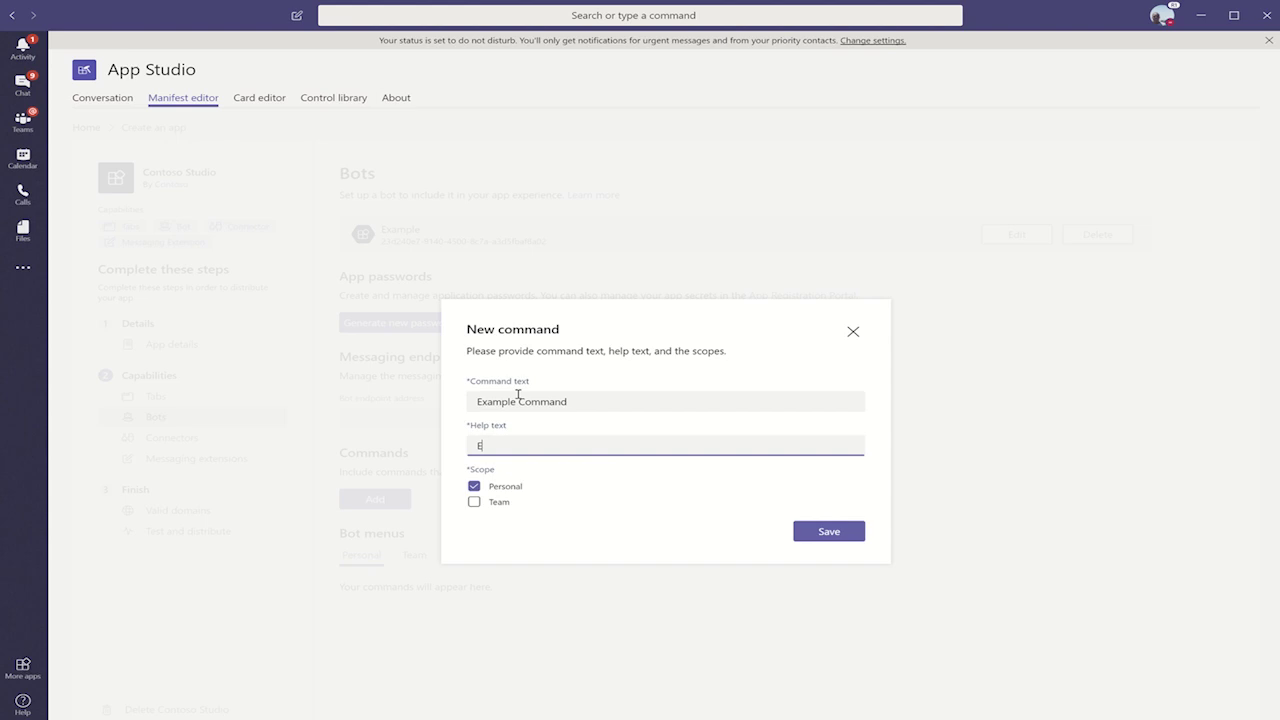
pyautogui.write('le Help')
pyautogui.click(829, 533)
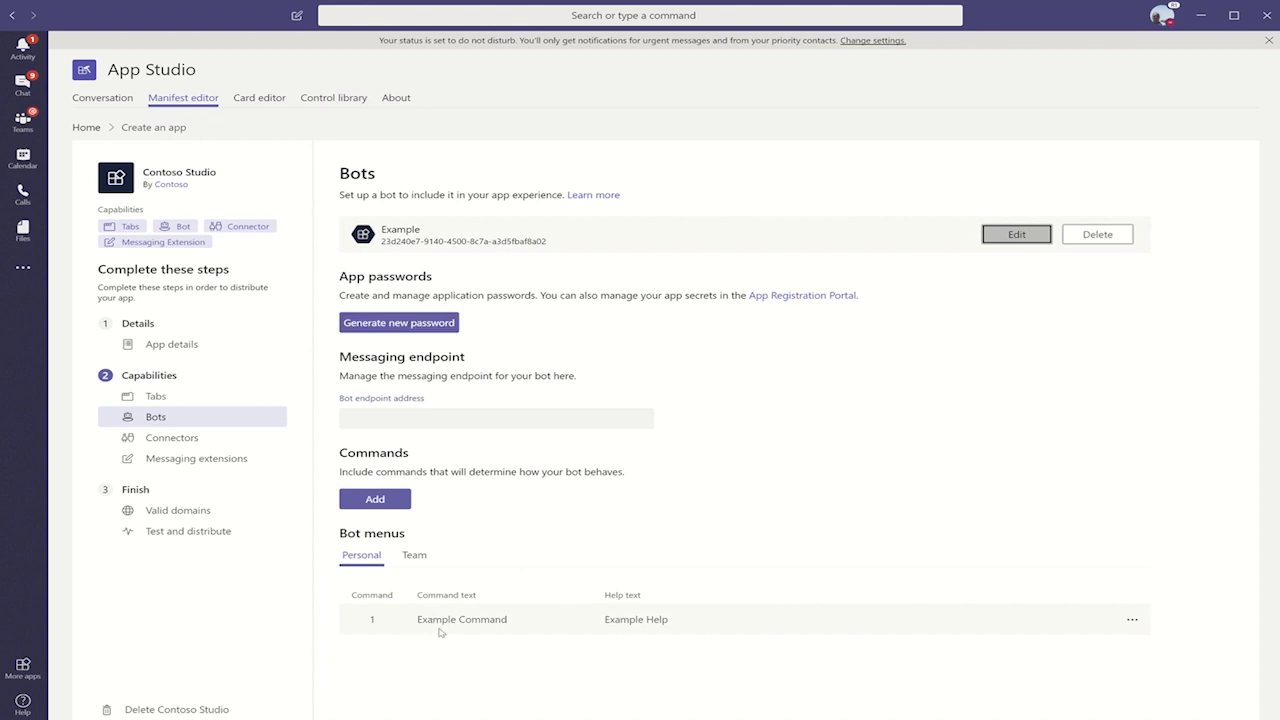
# - Check the bot's Team and Personal command menus, and delete the Example bot from the app
pyautogui.click(416, 556)
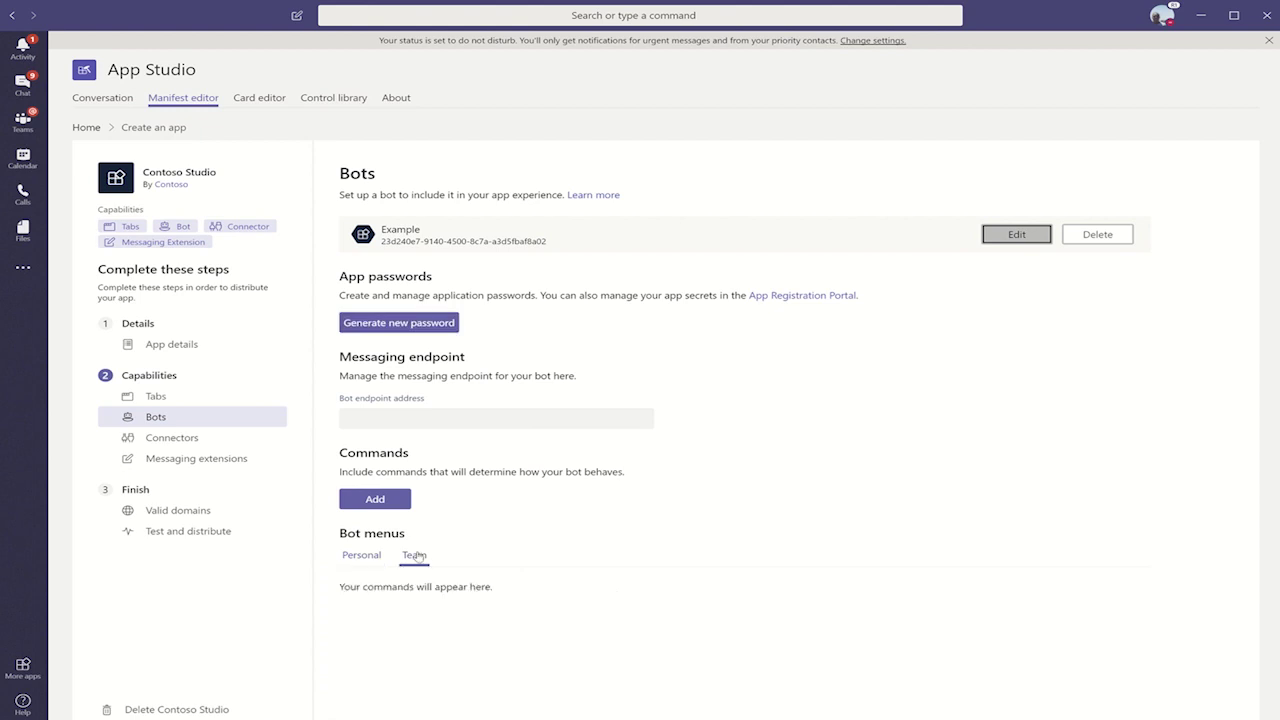
pyautogui.click(361, 557)
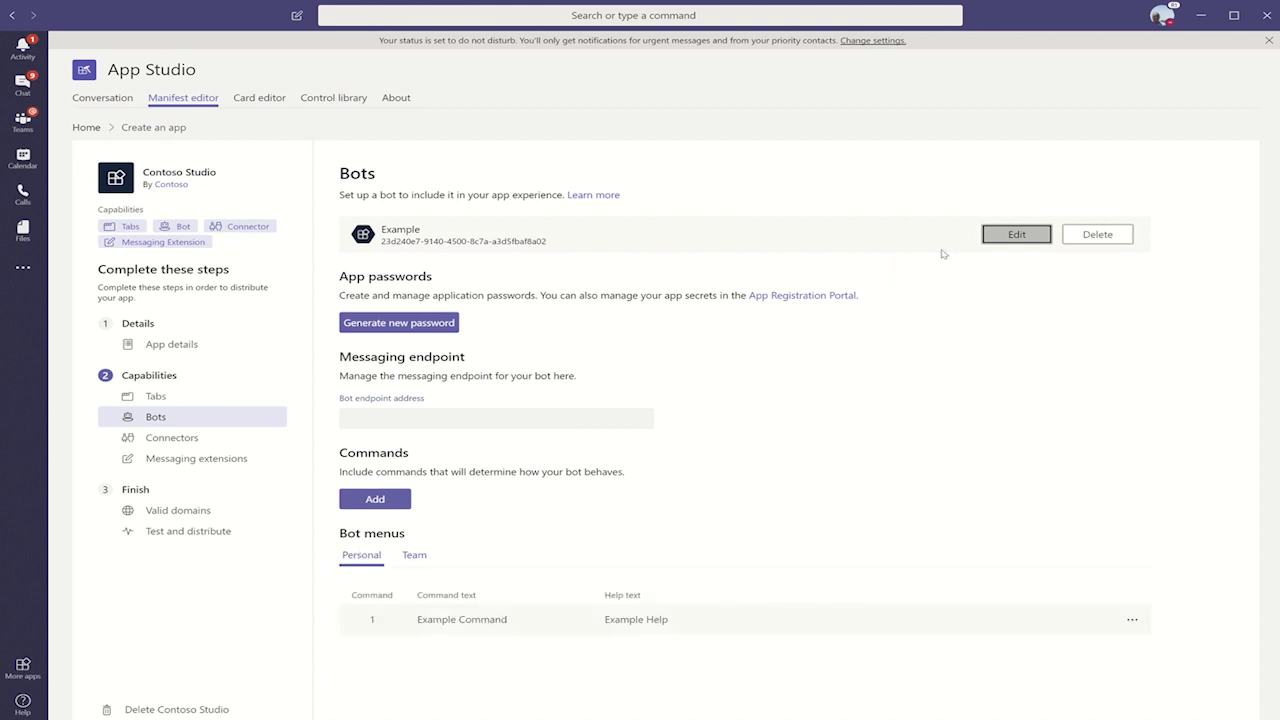
pyautogui.click(1086, 236)
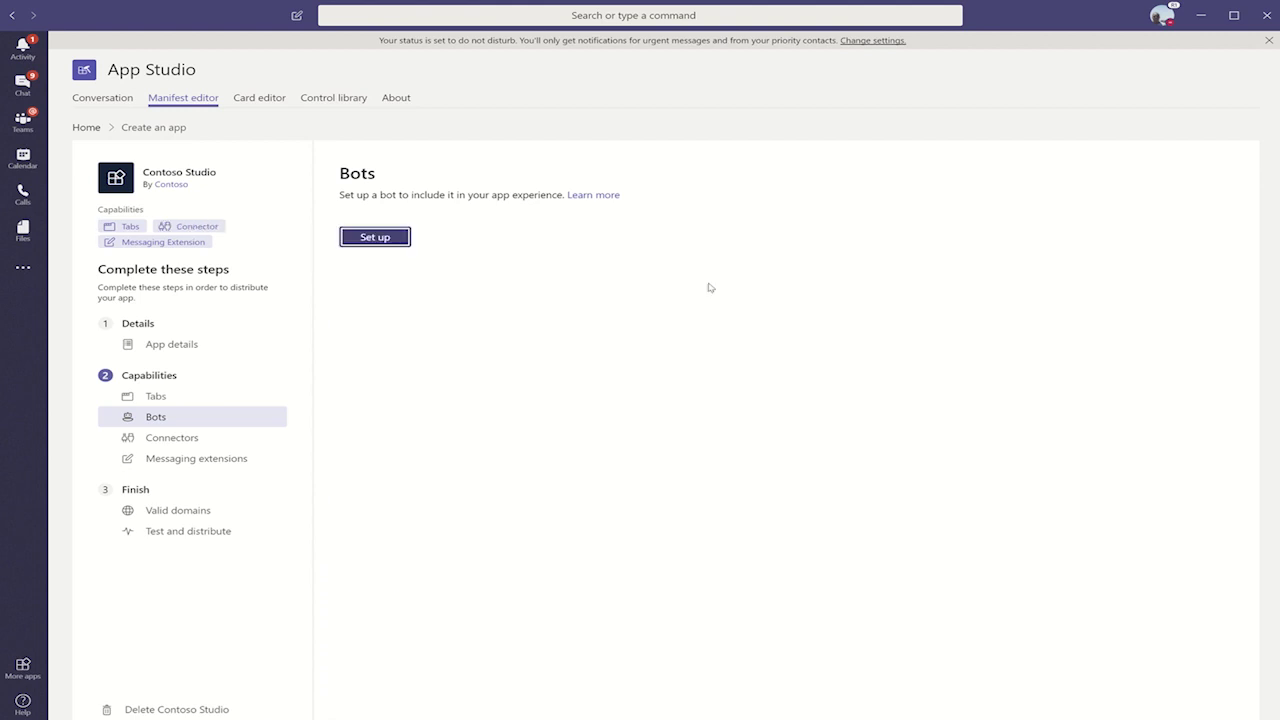
# - Inspect the existing-bot setup form with the option to select from one's own existing bots, closing it without saving
pyautogui.click(388, 240)
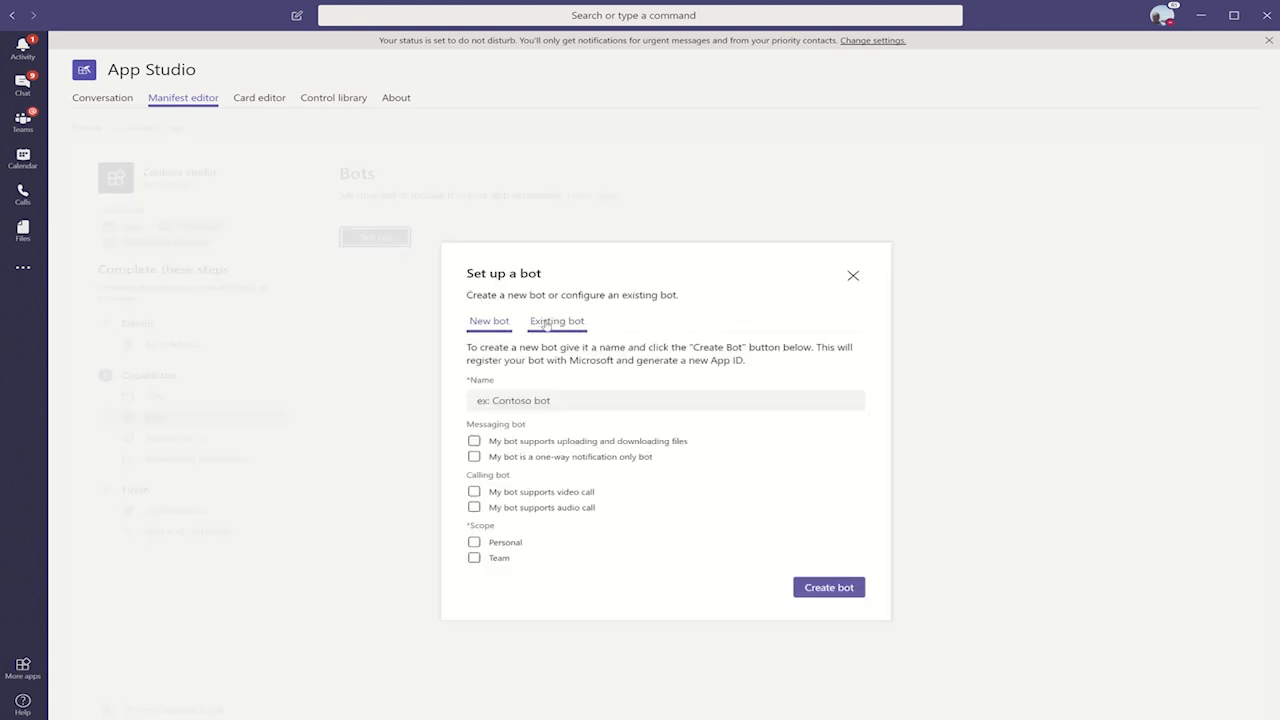
pyautogui.click(547, 323)
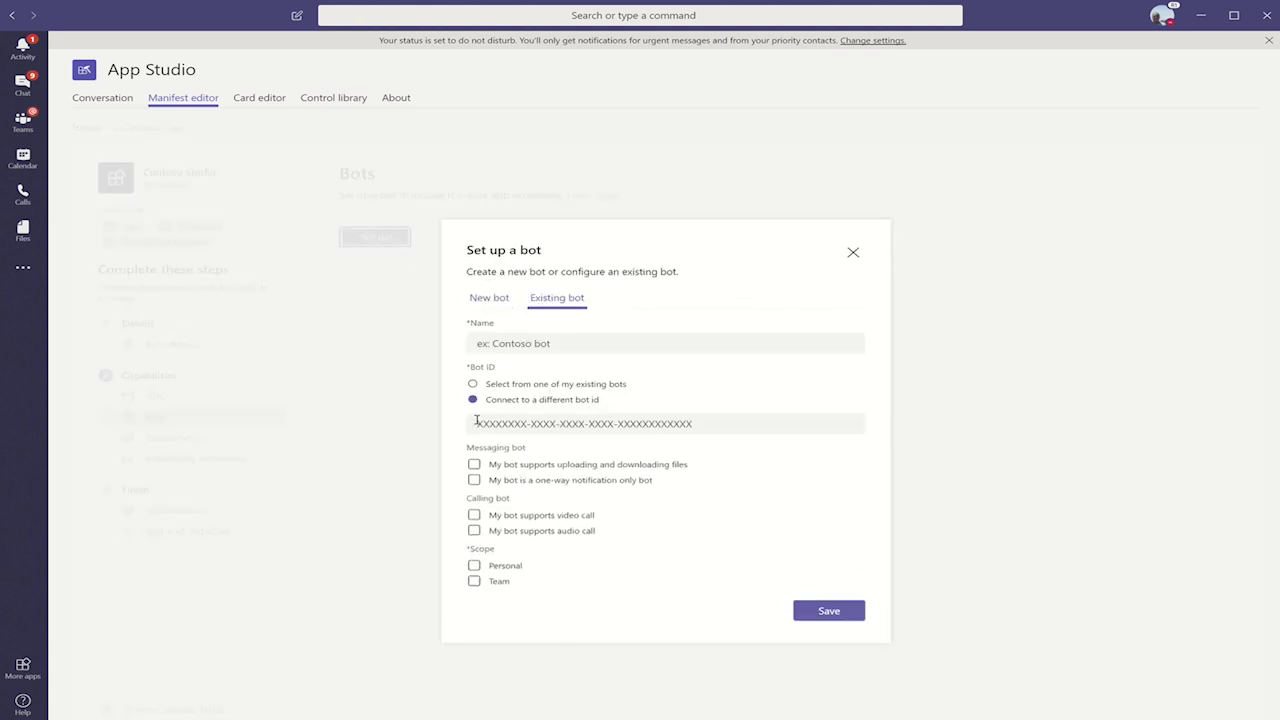
pyautogui.click(473, 384)
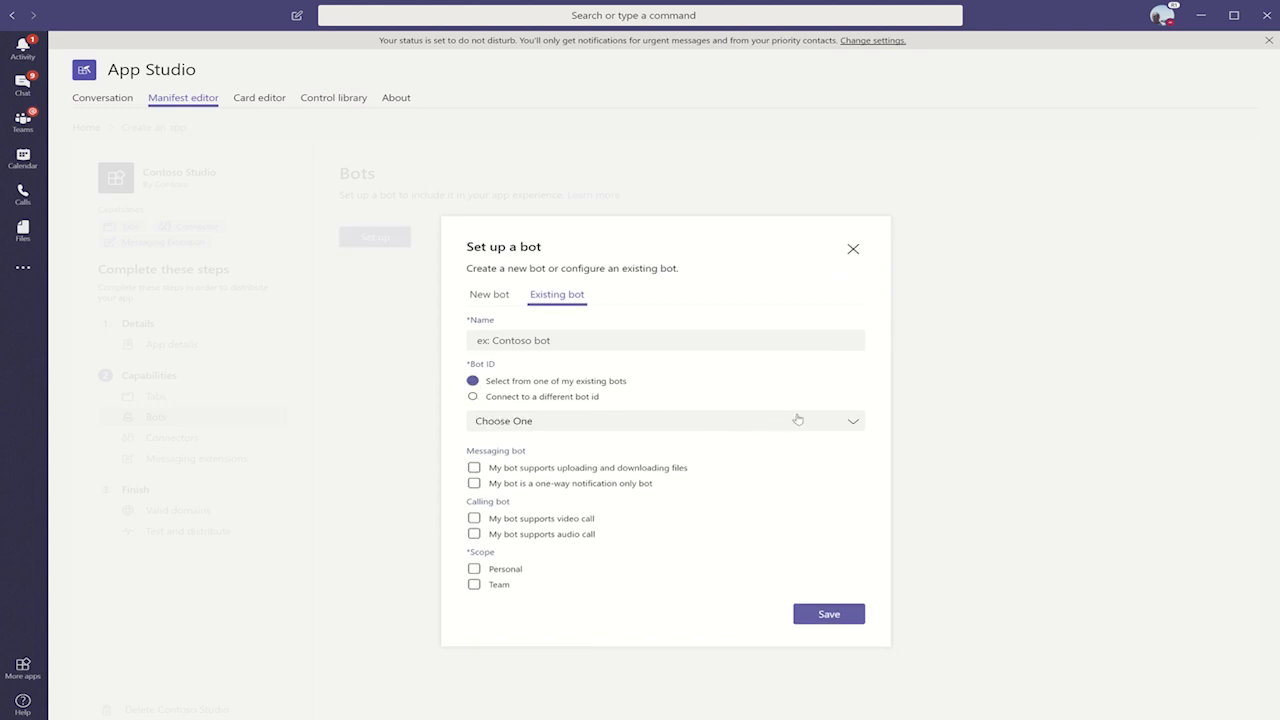
pyautogui.click(853, 248)
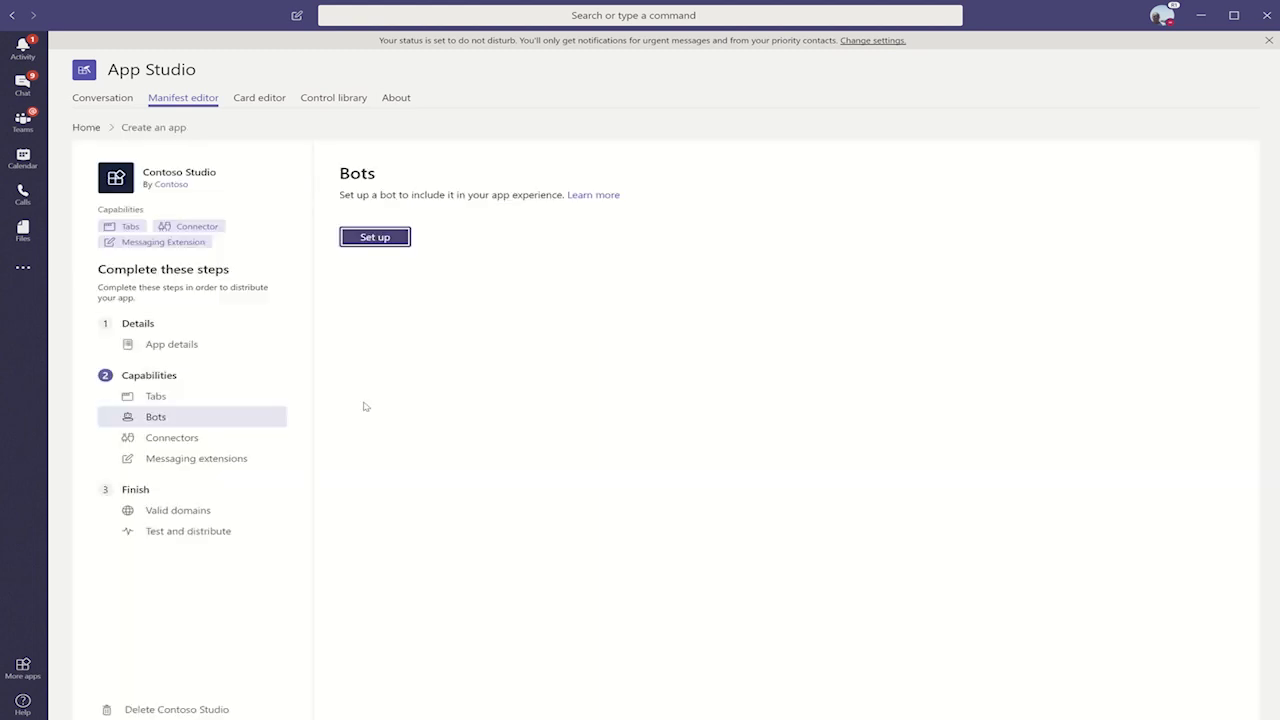
# - Inspect the existing connector form's Name, Connector ID and Configuration URL fields, closing it without saving
pyautogui.click(170, 438)
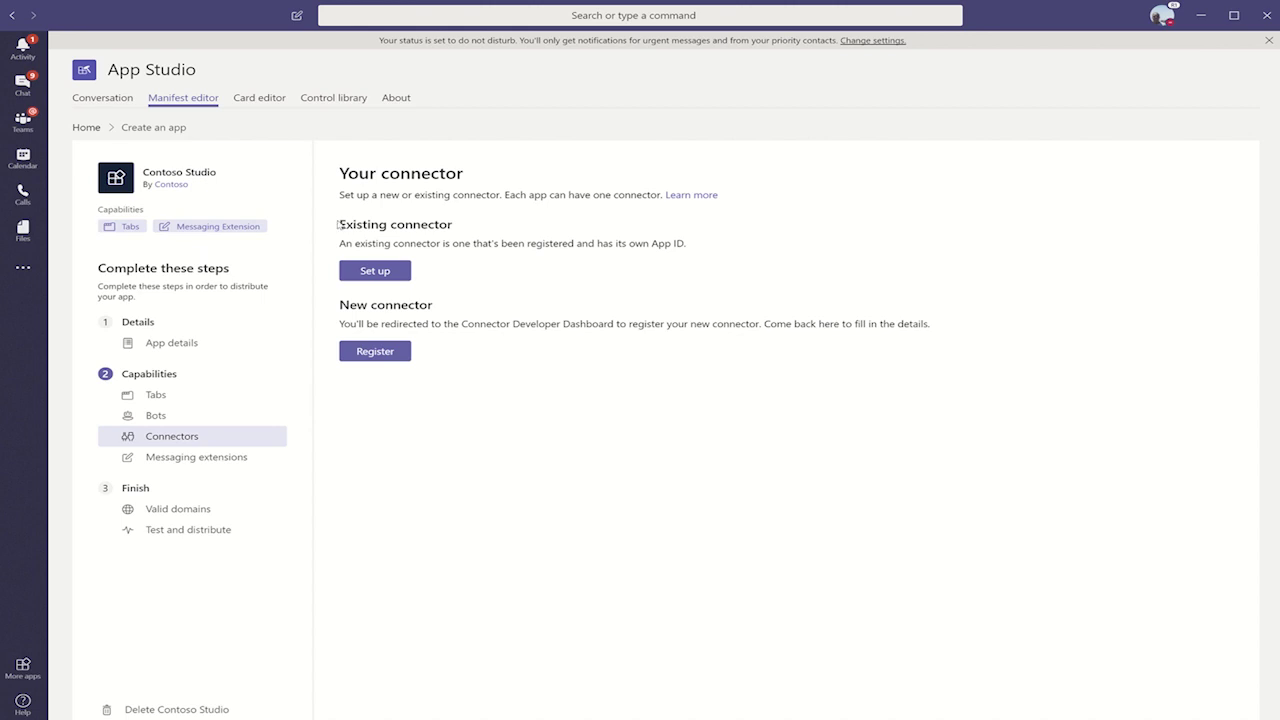
pyautogui.click(366, 269)
pyautogui.click(494, 399)
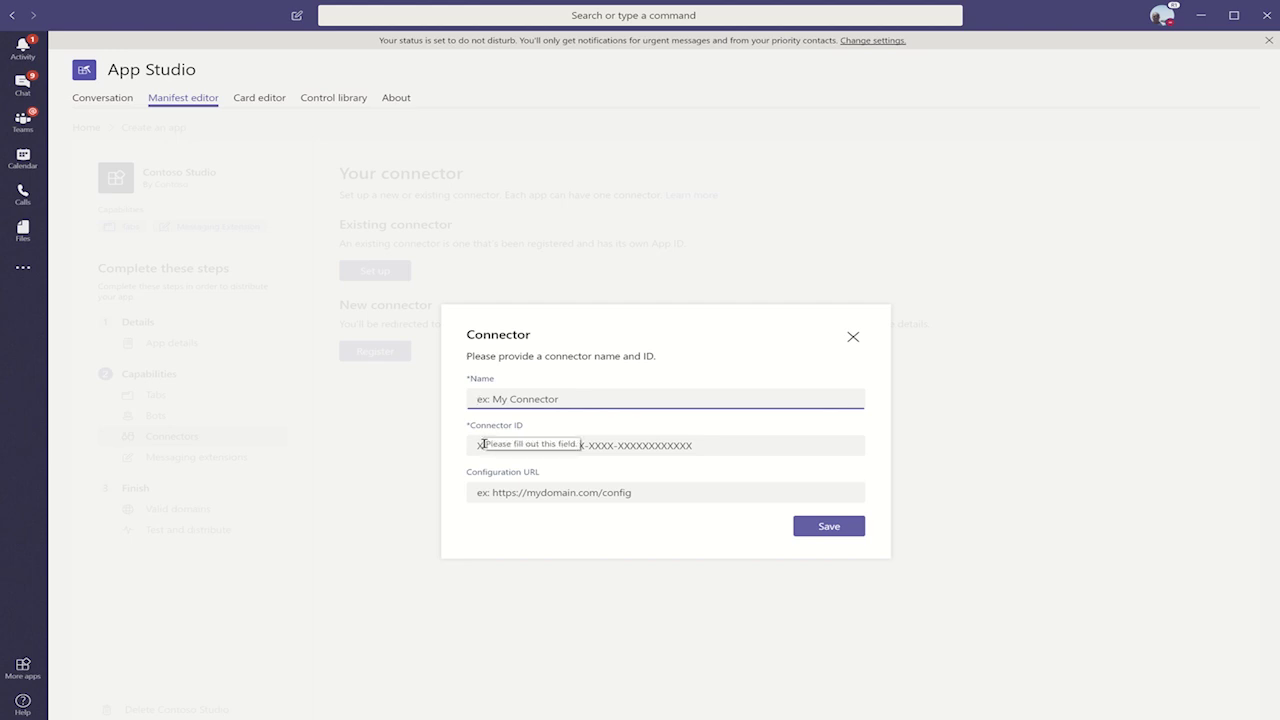
pyautogui.click(483, 443)
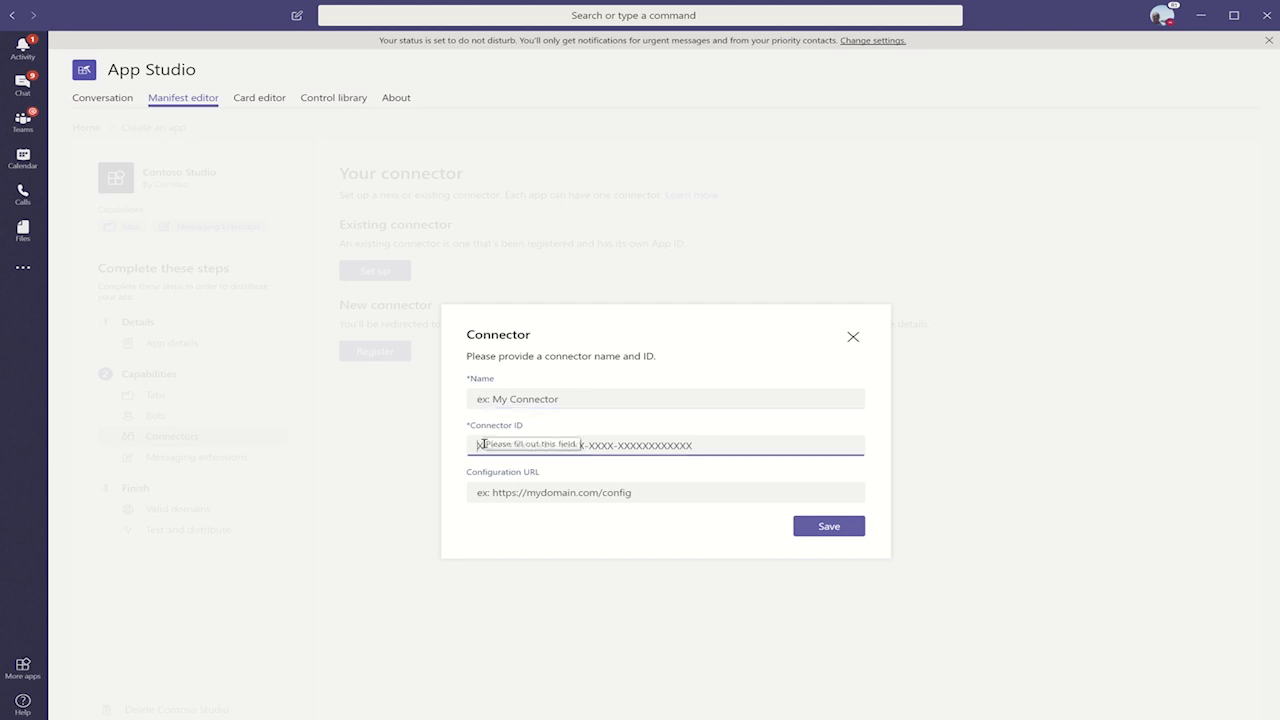
pyautogui.click(518, 493)
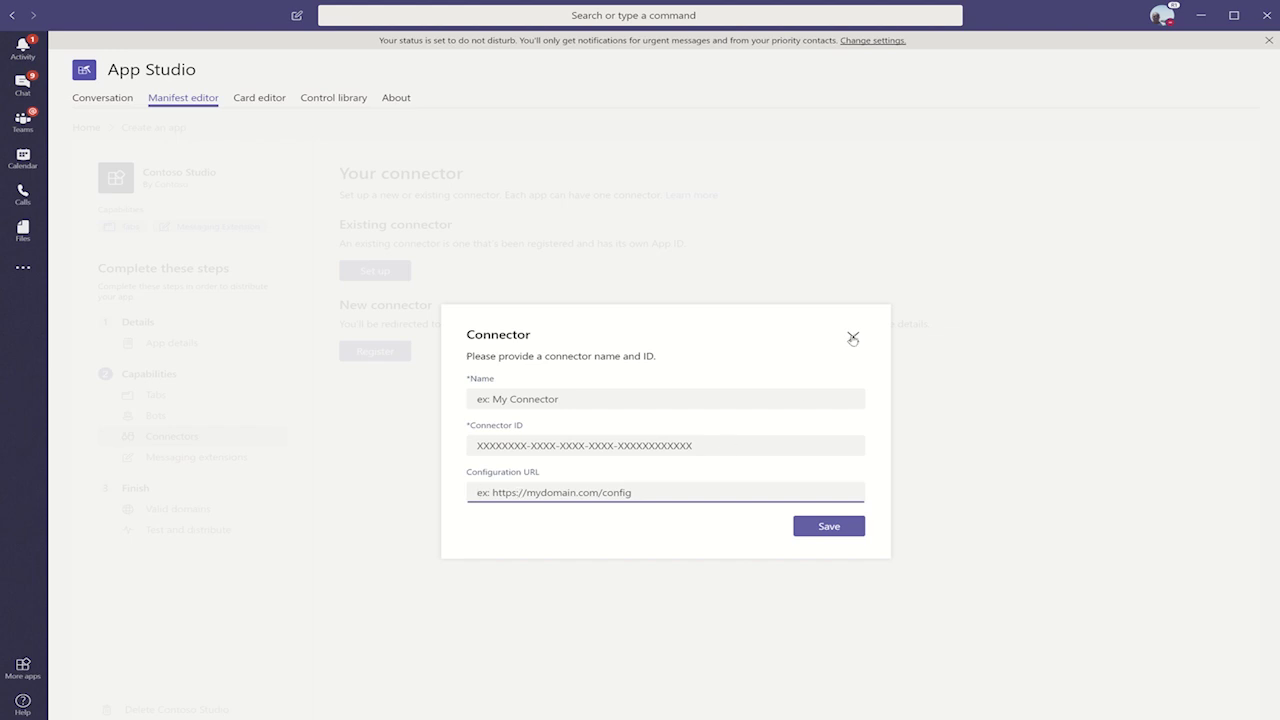
pyautogui.click(852, 338)
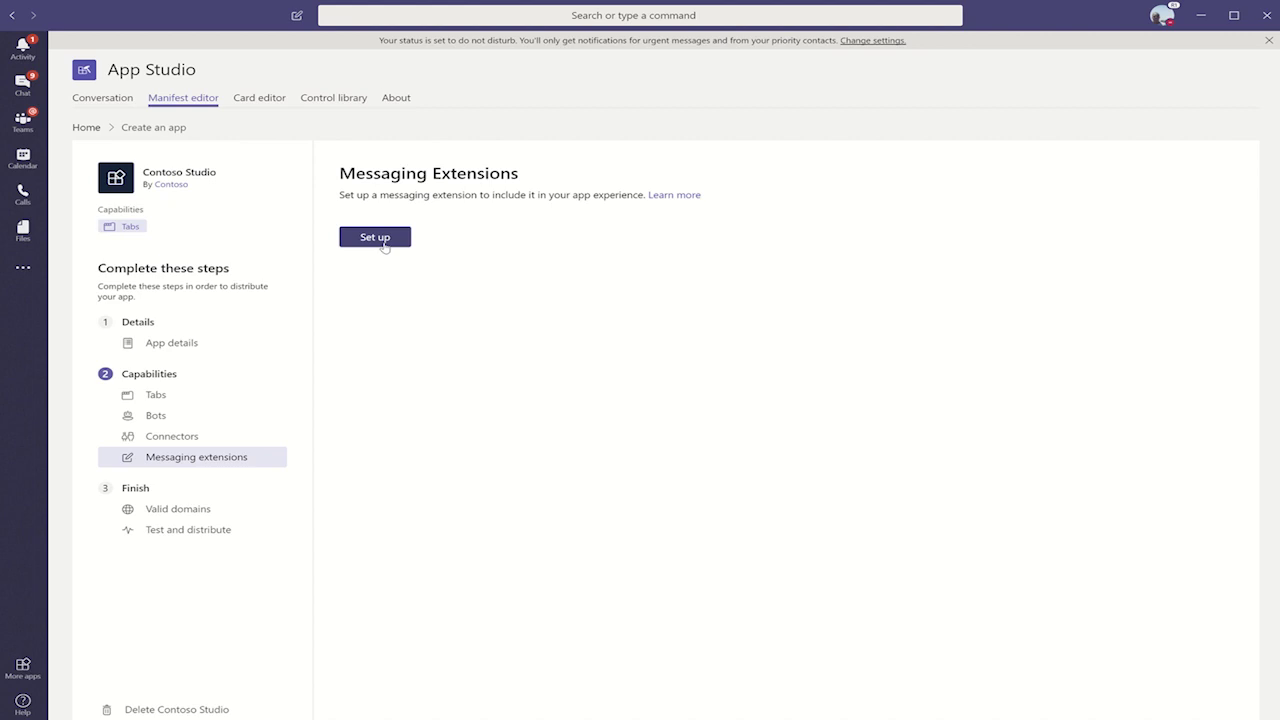
# - Compare the new and existing messaging extension forms, and create a new one named "Example Messaging Extension" with configuration updates allowed
pyautogui.click(383, 243)
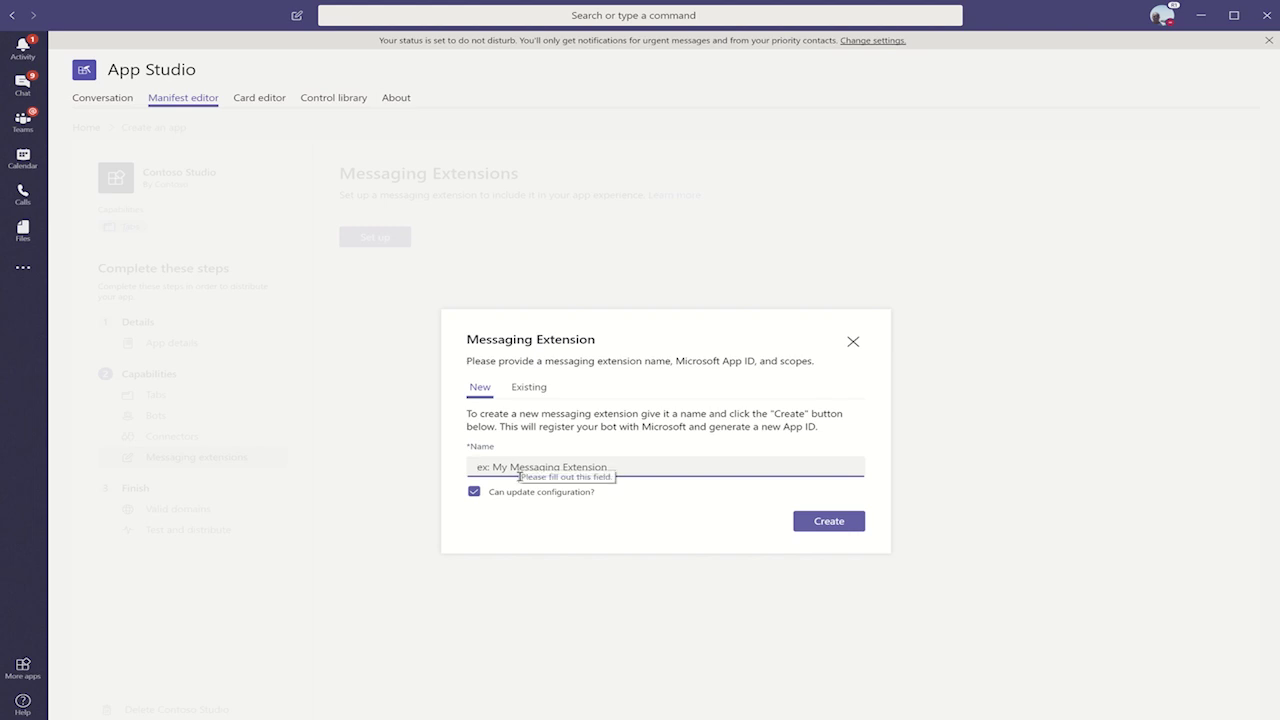
pyautogui.click(523, 392)
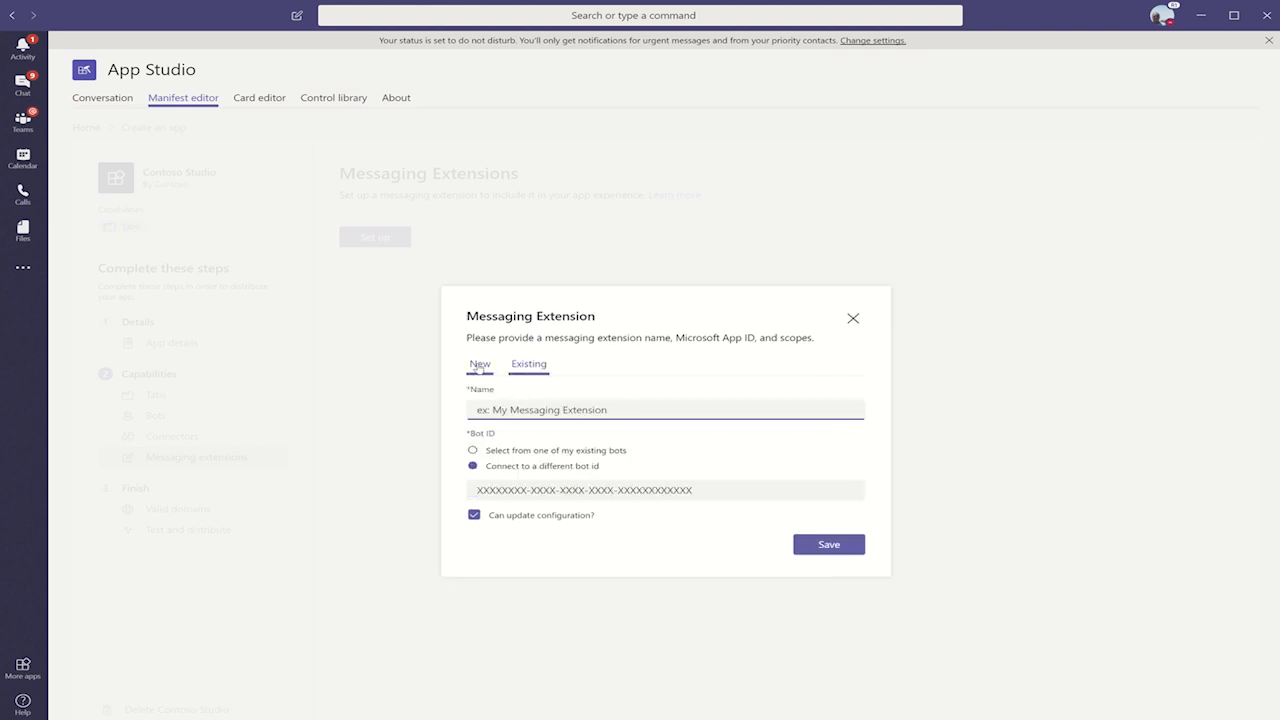
pyautogui.click(481, 366)
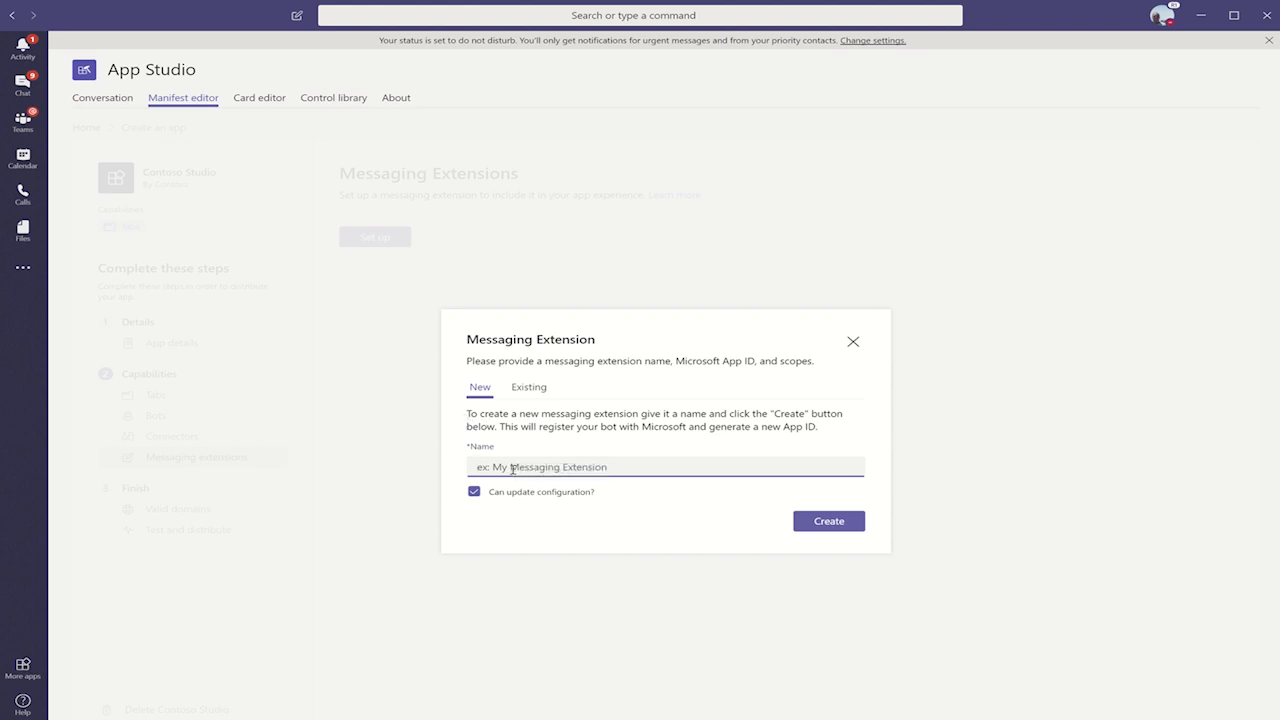
pyautogui.write('Example Messaging Extension')
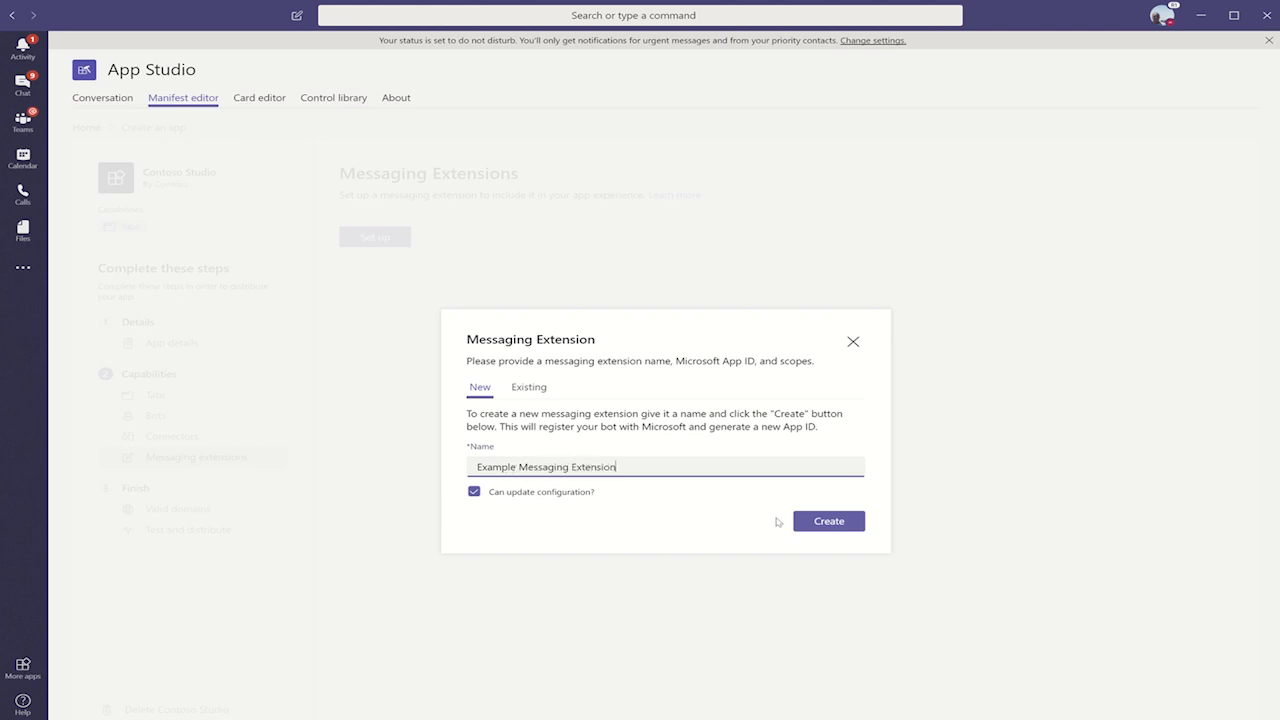
pyautogui.click(816, 522)
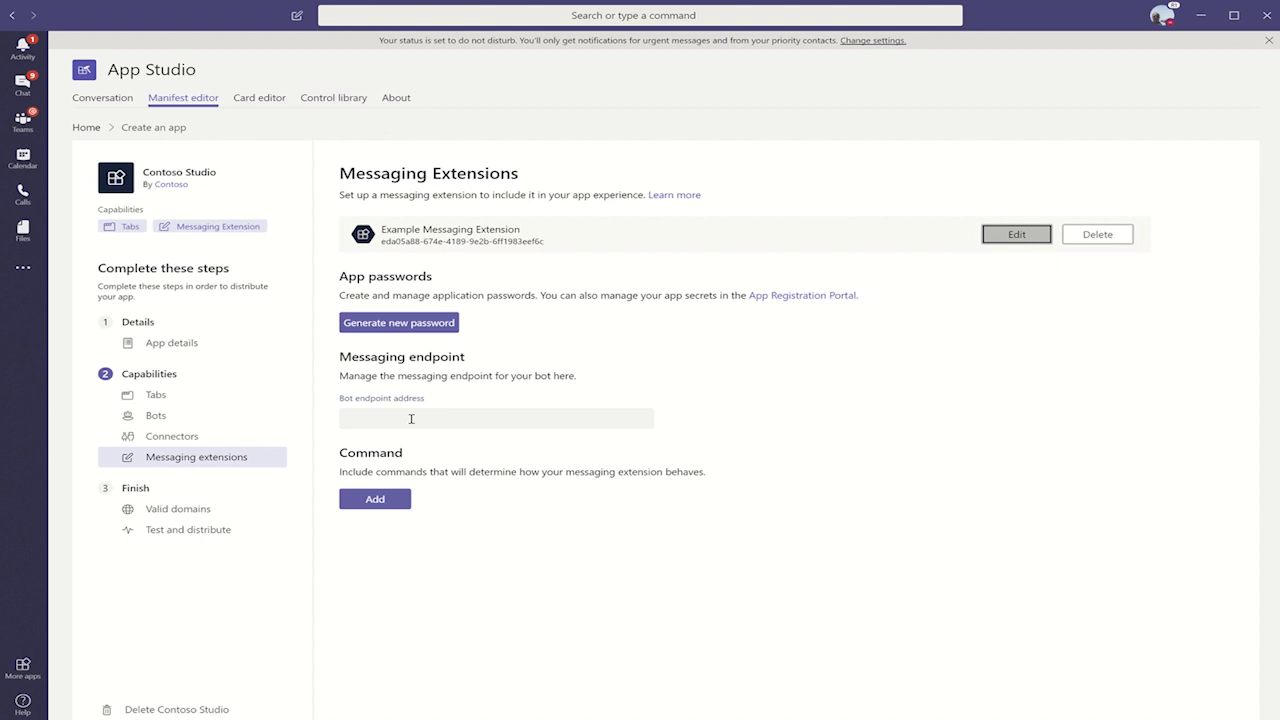
# - Examine the messaging extension's bot endpoint field and its blank new command form, closing the form without saving
pyautogui.click(411, 419)
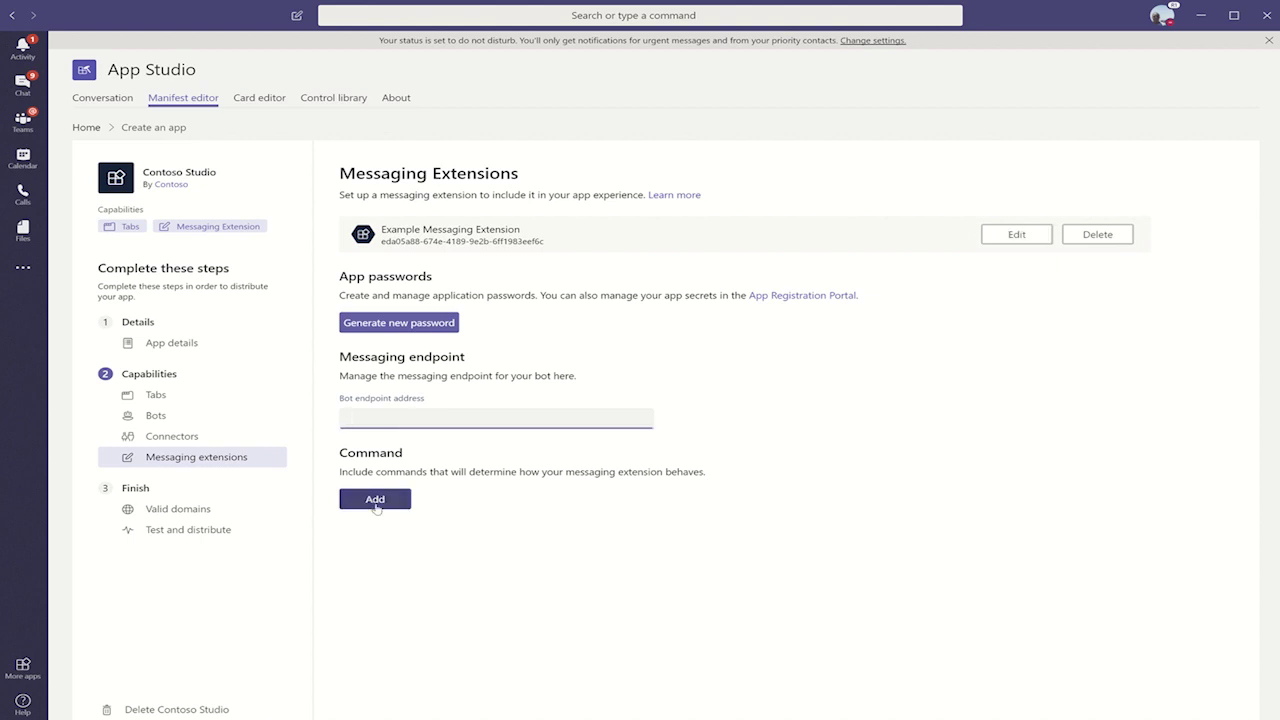
pyautogui.click(375, 501)
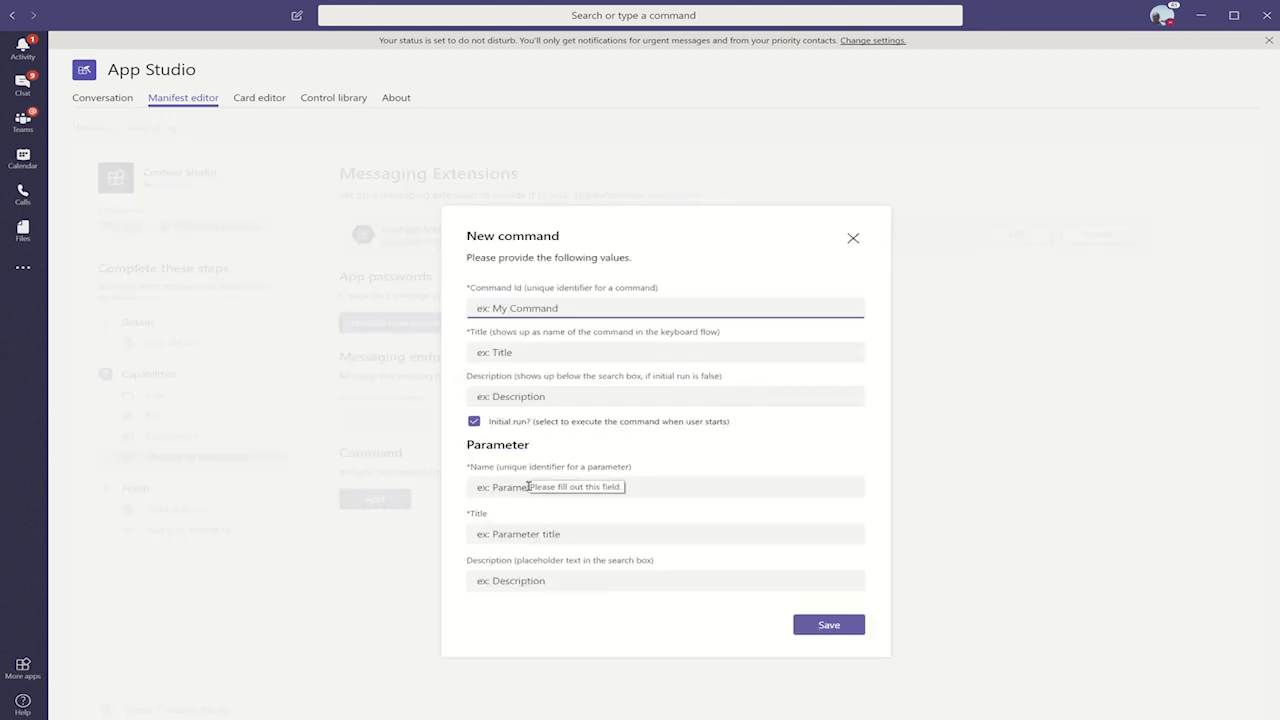
pyautogui.click(856, 240)
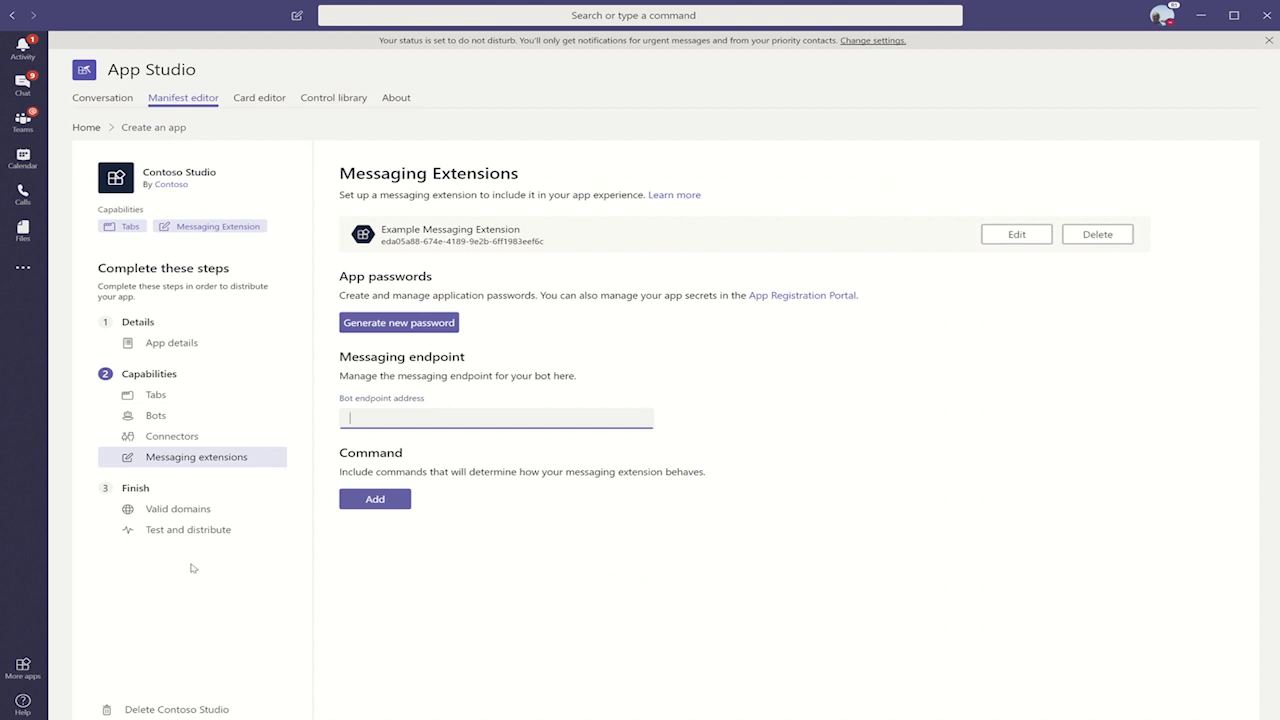
# - Review the app's valid domains and its install, download and submit options for testing and distribution
pyautogui.click(179, 510)
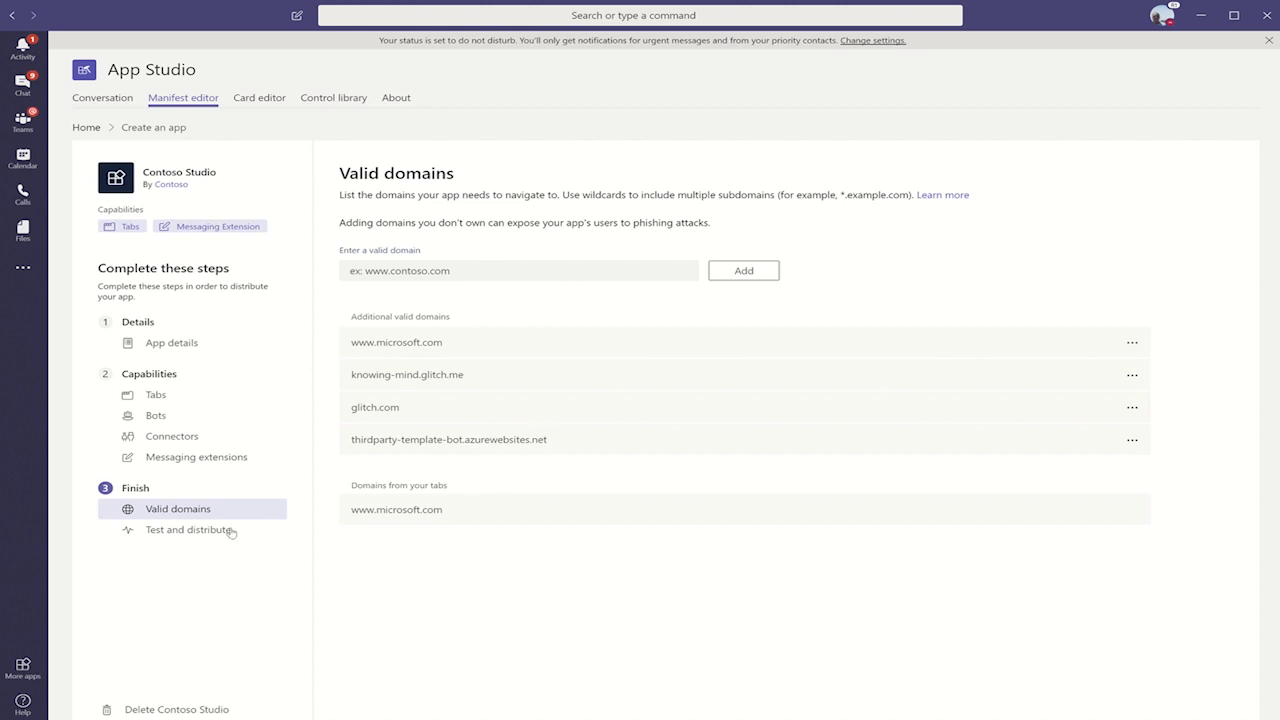
pyautogui.click(203, 541)
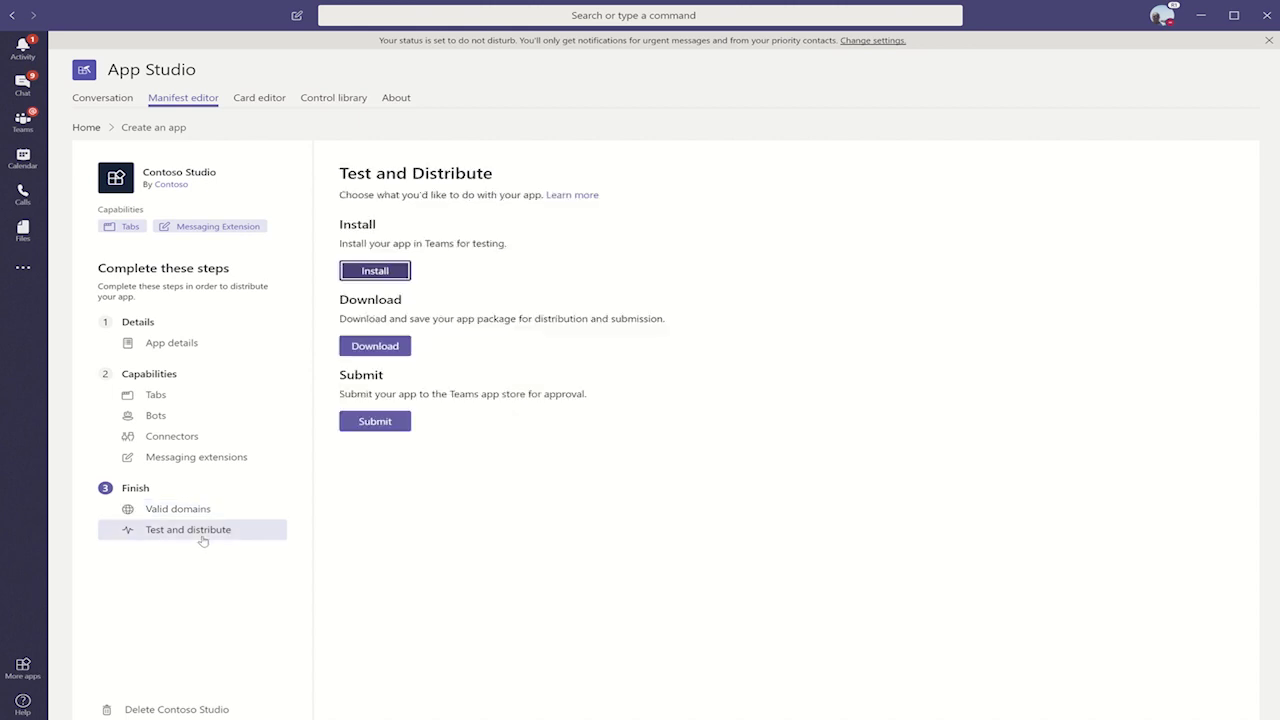